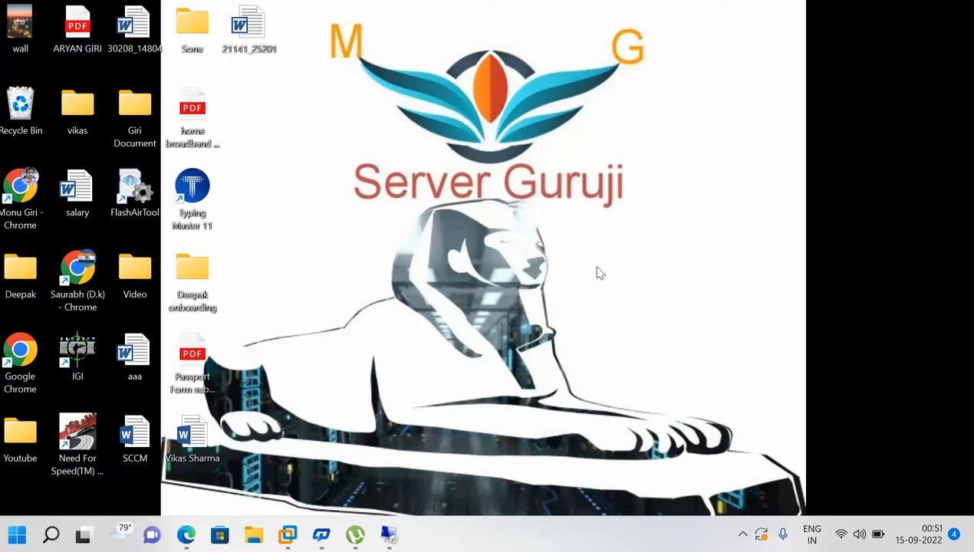
Refresh the Windows 11 desktop twice and switch back to the 192.168.1.100 remote session
{"action": "right_click", "coordinate": [752, 255]}
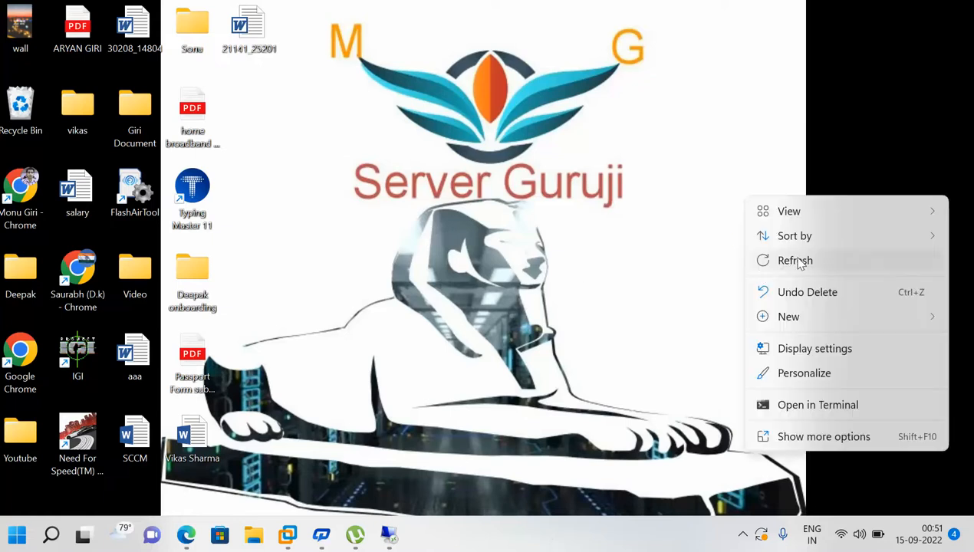
{"action": "left_click", "coordinate": [776, 261]}
{"action": "right_click", "coordinate": [692, 227]}
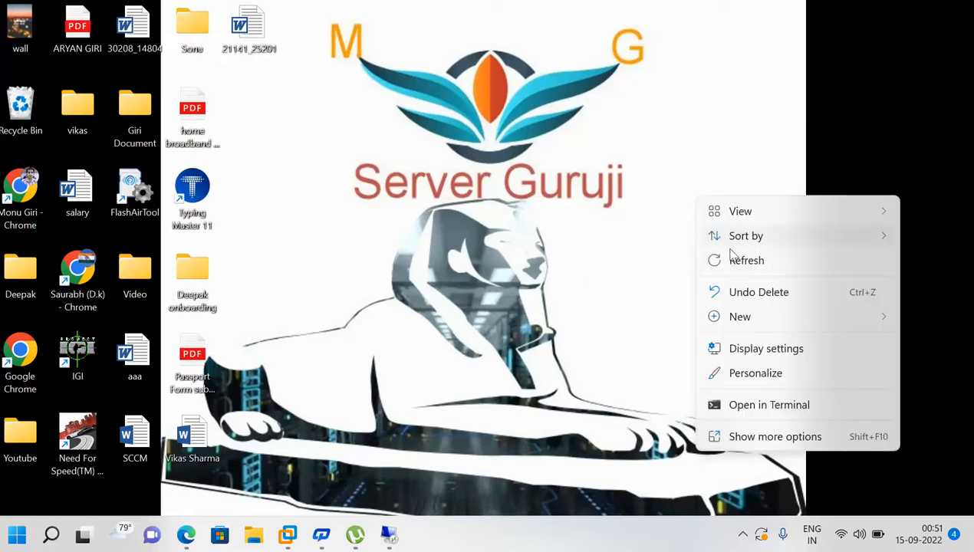
{"action": "left_click", "coordinate": [741, 265]}
{"action": "left_click", "coordinate": [389, 534]}
{"action": "left_click", "coordinate": [441, 483]}
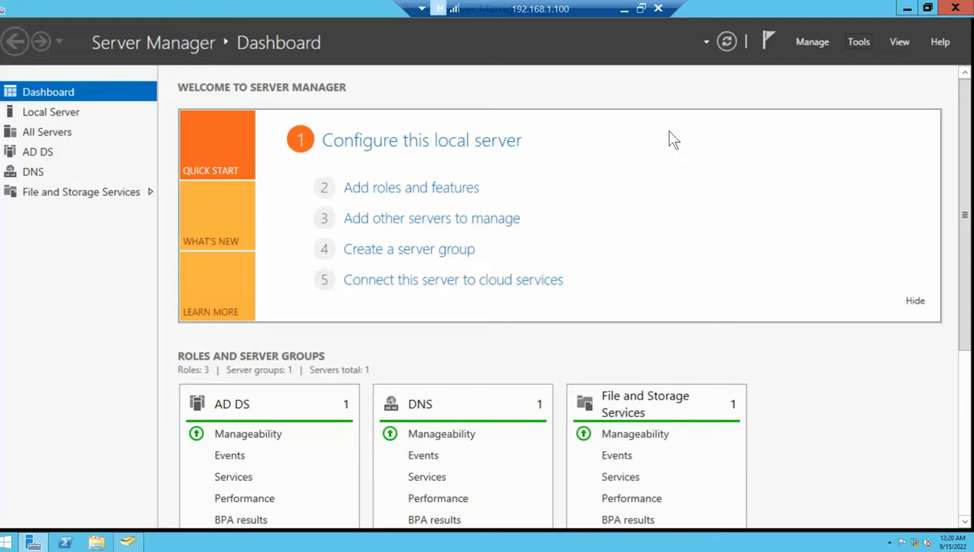
Launch a Command Prompt on the server with the Run command cmd
{"action": "left_click_drag", "start_coordinate": [576, 16], "coordinate": [474, 15]}
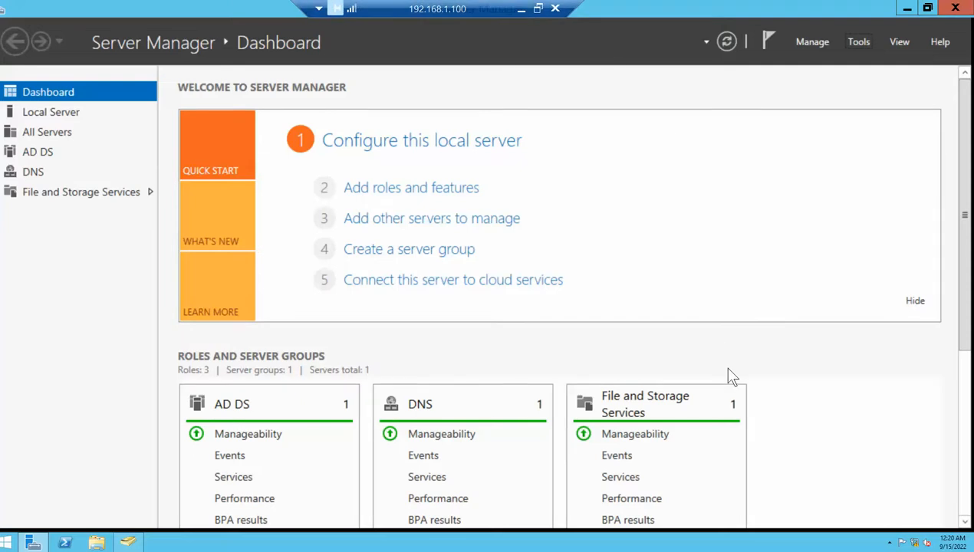
{"action": "key", "text": "super+r"}
{"action": "type", "text": "cmd"}
{"action": "key", "text": "Return"}
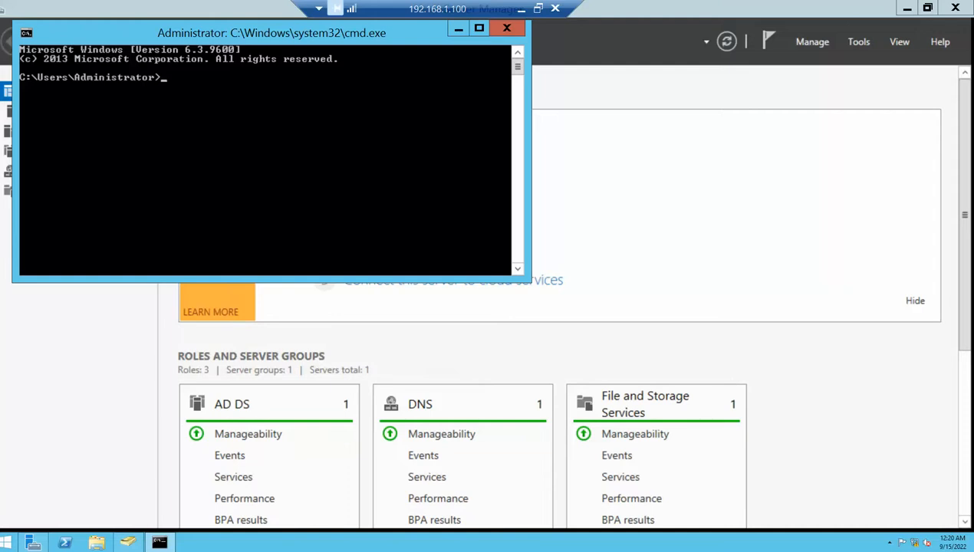
{"action": "left_click", "coordinate": [855, 42]}
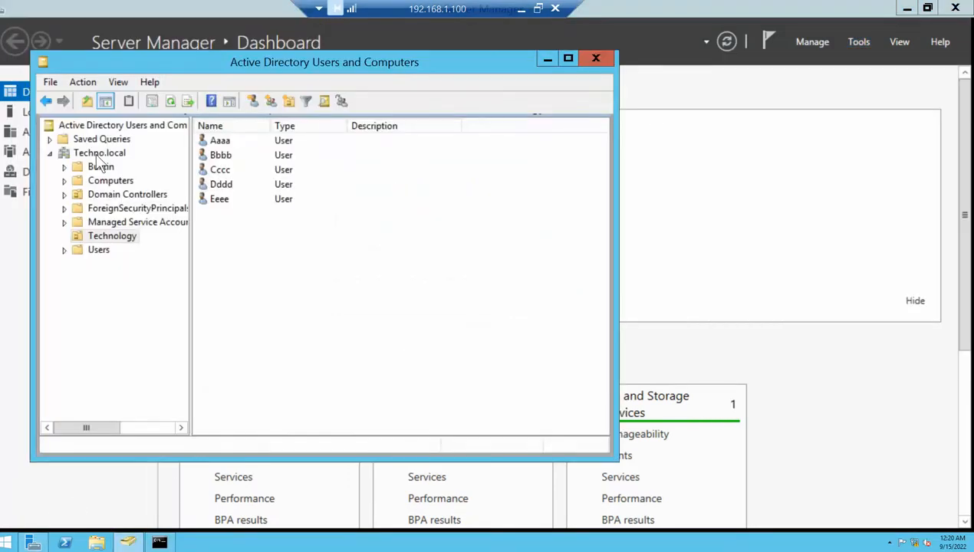
Run nslookup techno.local and confirm it resolves to 192.168.1.100
{"action": "left_click", "coordinate": [160, 543]}
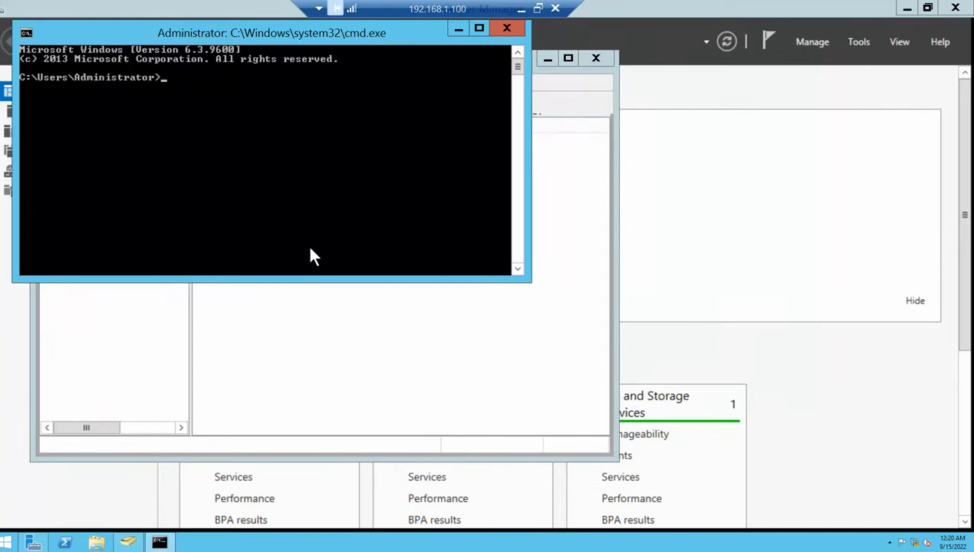
{"action": "type", "text": "techno.local"}
{"action": "key", "text": "Home"}
{"action": "type", "text": "nslookup"}
{"action": "key", "text": "Return"}
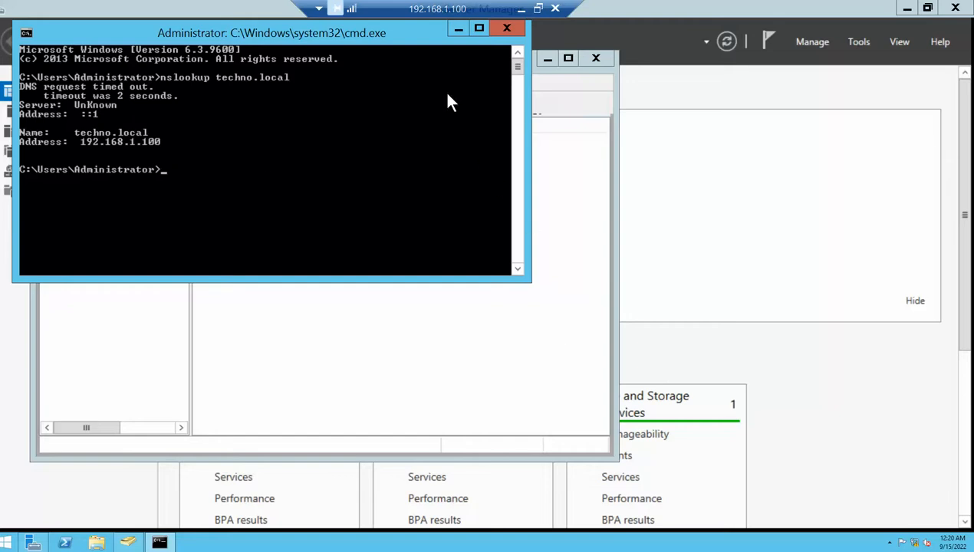
{"action": "left_click", "coordinate": [457, 31]}
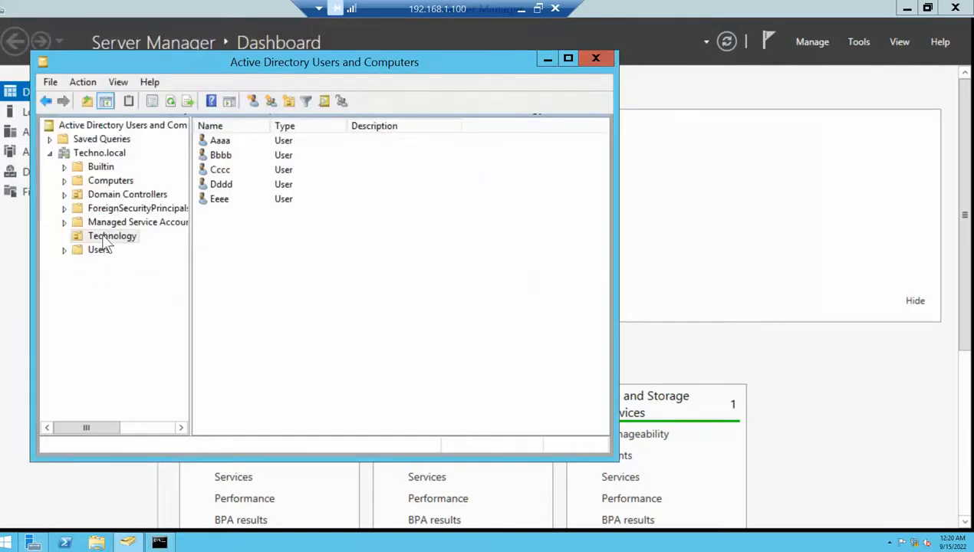
Create organizational unit 'HR' under Techno.local with accidental-deletion protection turned off
{"action": "left_click", "coordinate": [89, 155]}
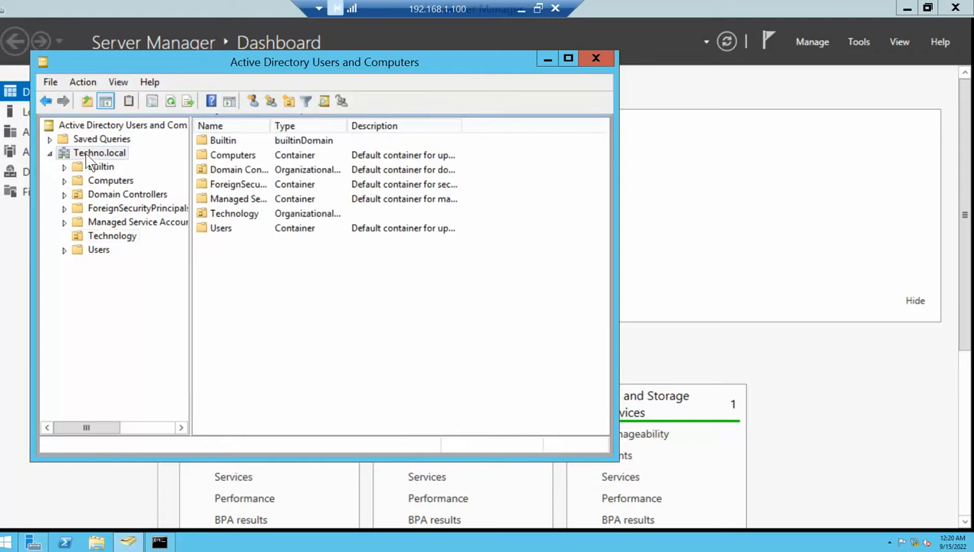
{"action": "right_click", "coordinate": [87, 156]}
{"action": "mouse_move", "coordinate": [177, 276]}
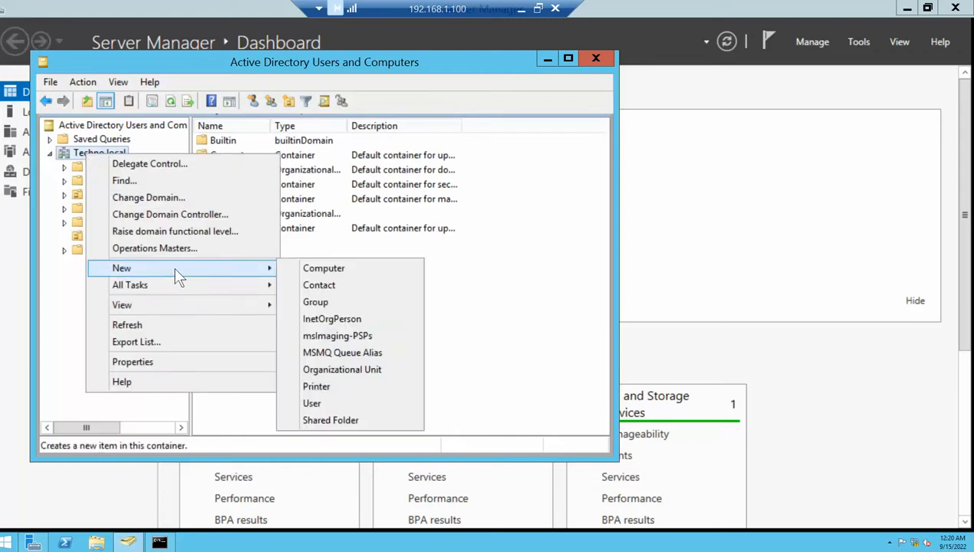
{"action": "left_click", "coordinate": [326, 368]}
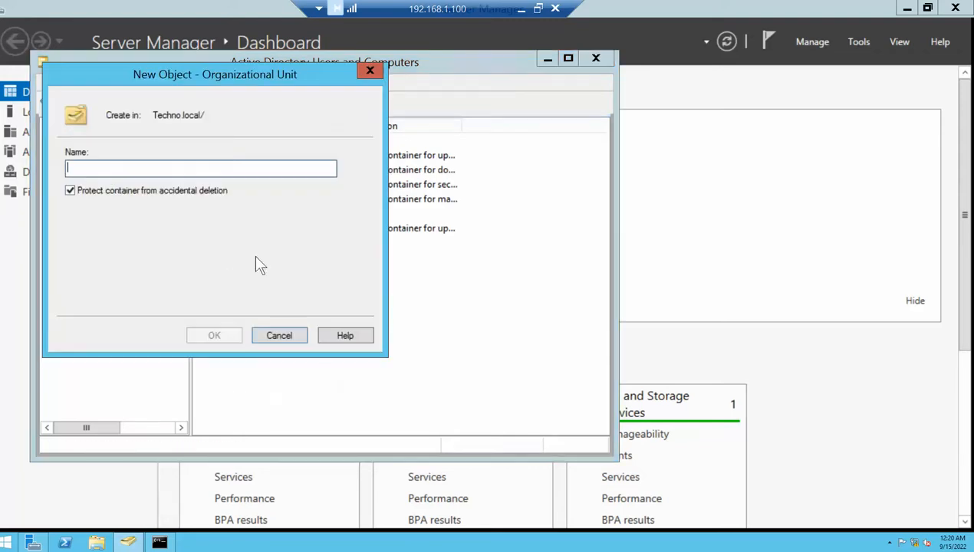
{"action": "left_click", "coordinate": [70, 190]}
{"action": "left_click", "coordinate": [95, 170]}
{"action": "type", "text": "m"}
{"action": "key", "text": "BackSpace"}
{"action": "type", "text": "HR"}
{"action": "key", "text": "Return"}
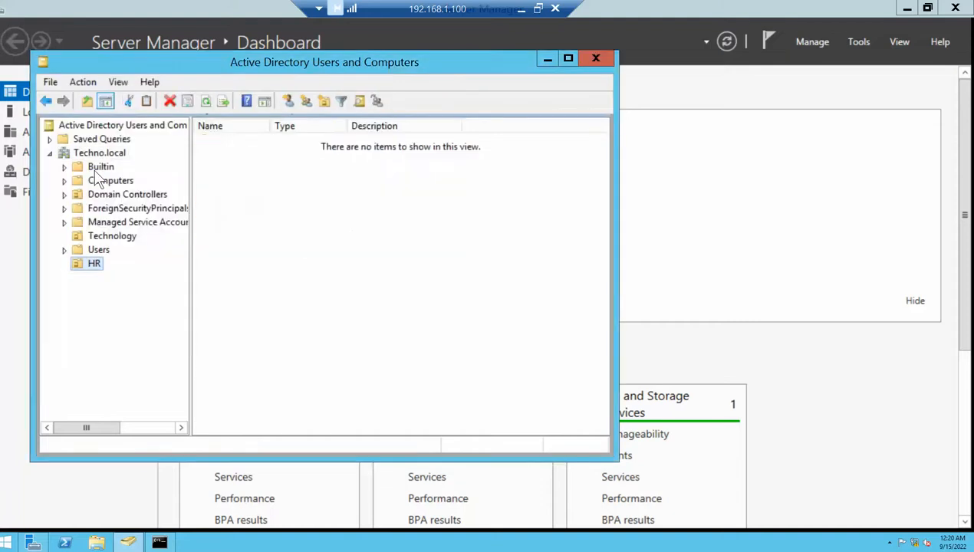
{"action": "right_click", "coordinate": [85, 268]}
Create HR user 'a' with logon name 'test', a password, and no must-change-at-logon
{"action": "mouse_move", "coordinate": [131, 329]}
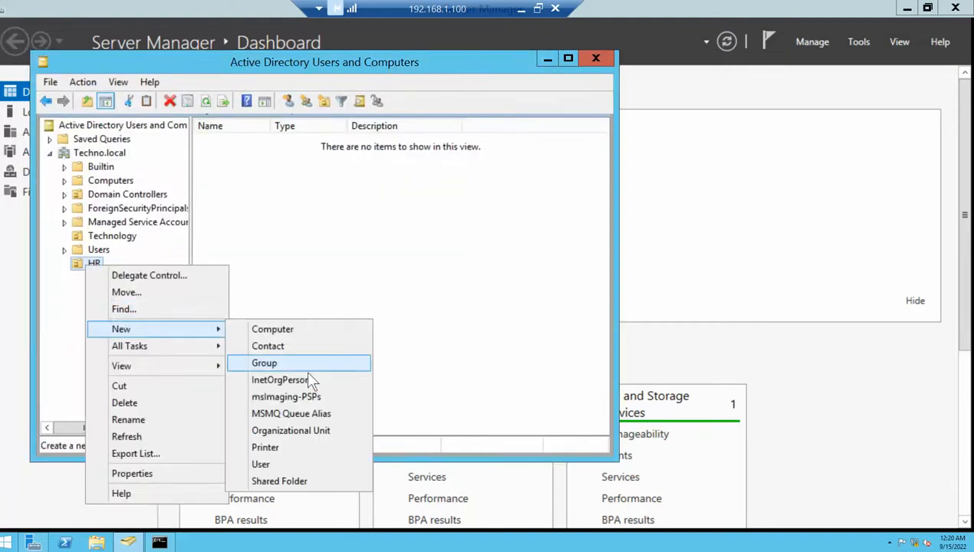
{"action": "left_click", "coordinate": [265, 464]}
{"action": "type", "text": "a"}
{"action": "key", "text": "Tab"}
{"action": "key", "text": "Tab"}
{"action": "key", "text": "Tab"}
{"action": "key", "text": "Tab"}
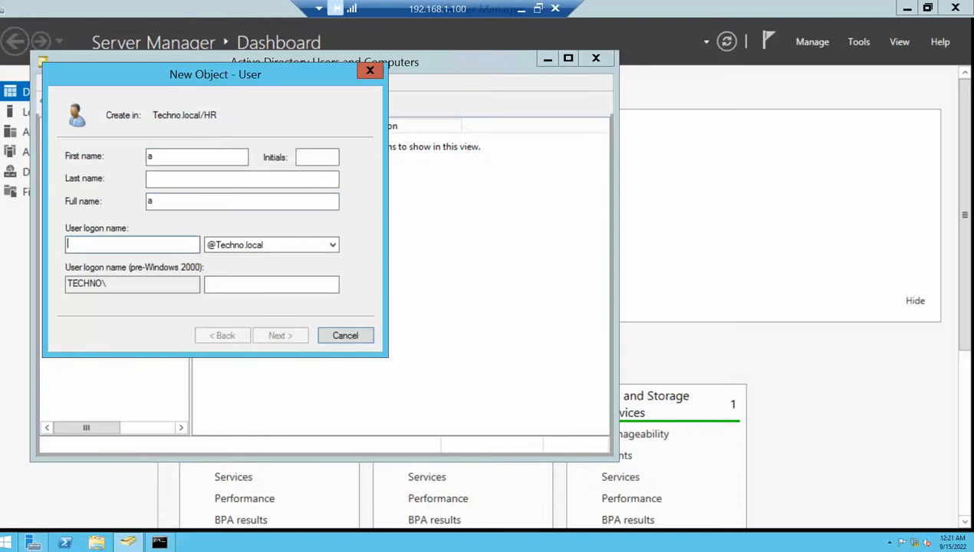
{"action": "type", "text": "test"}
{"action": "key", "text": "Return"}
{"action": "type", "text": "P@ssw0rd"}
{"action": "key", "text": "Tab"}
{"action": "type", "text": "P@ssw0rd"}
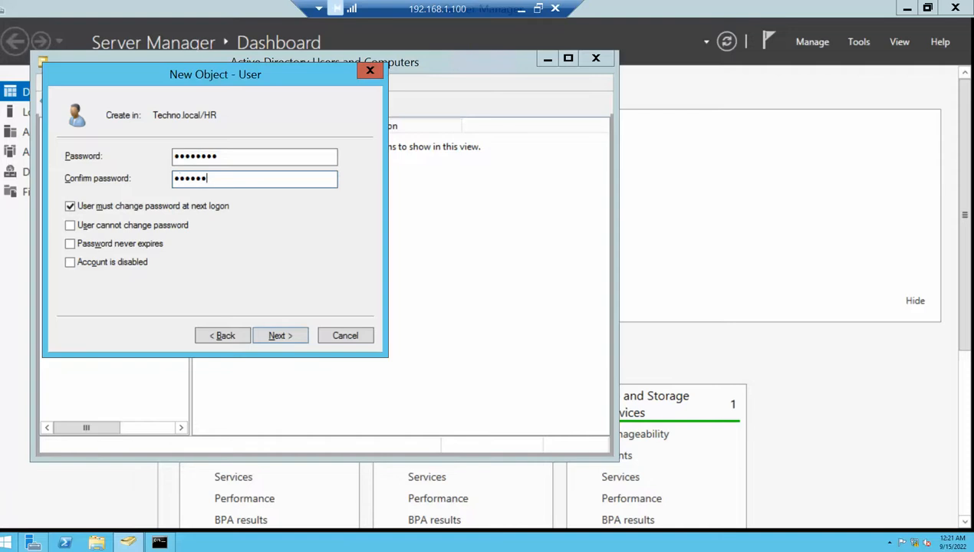
{"action": "key", "text": "Tab"}
{"action": "key", "text": "space"}
{"action": "key", "text": "Return"}
{"action": "key", "text": "Return"}
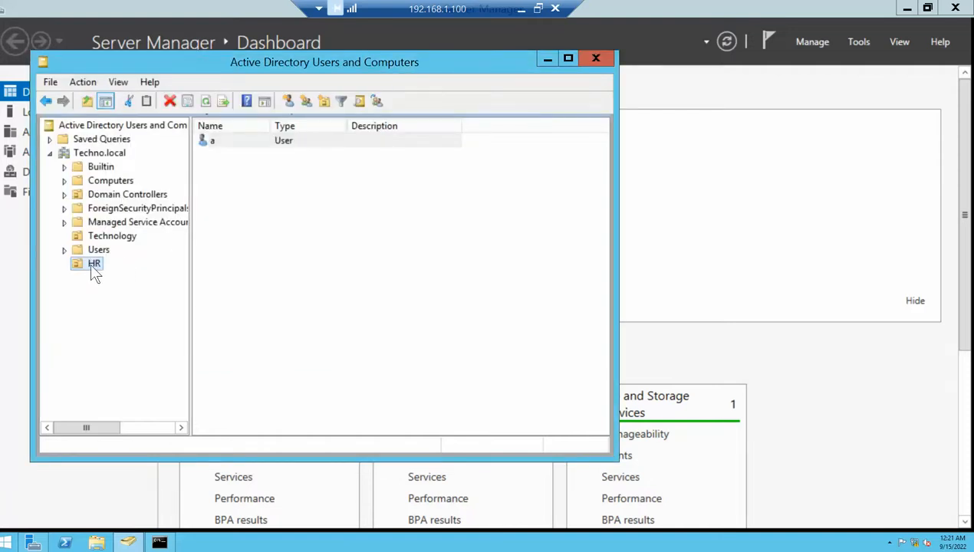
Create HR user 'cat' with logon name 'cat', a password, and no must-change-at-logon
{"action": "right_click", "coordinate": [92, 265]}
{"action": "mouse_move", "coordinate": [148, 331]}
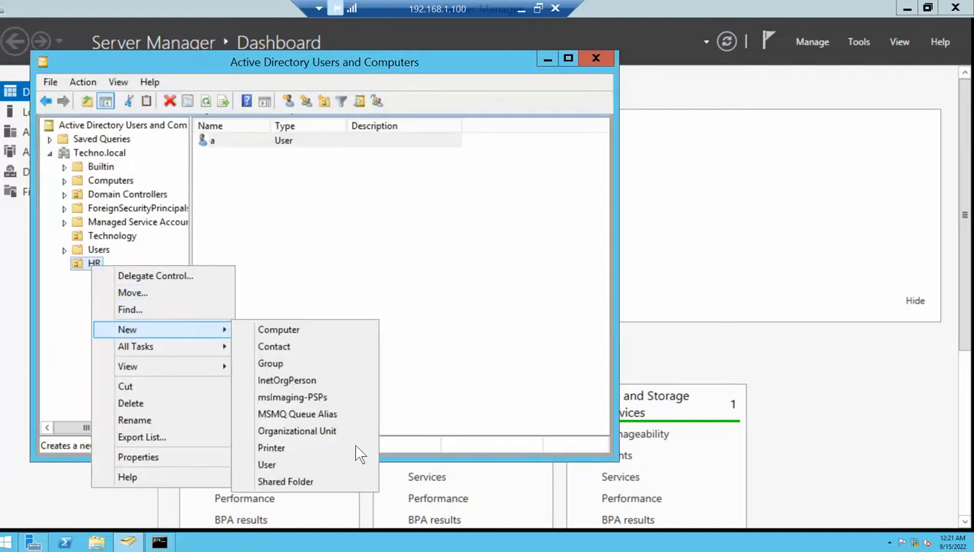
{"action": "left_click", "coordinate": [266, 464]}
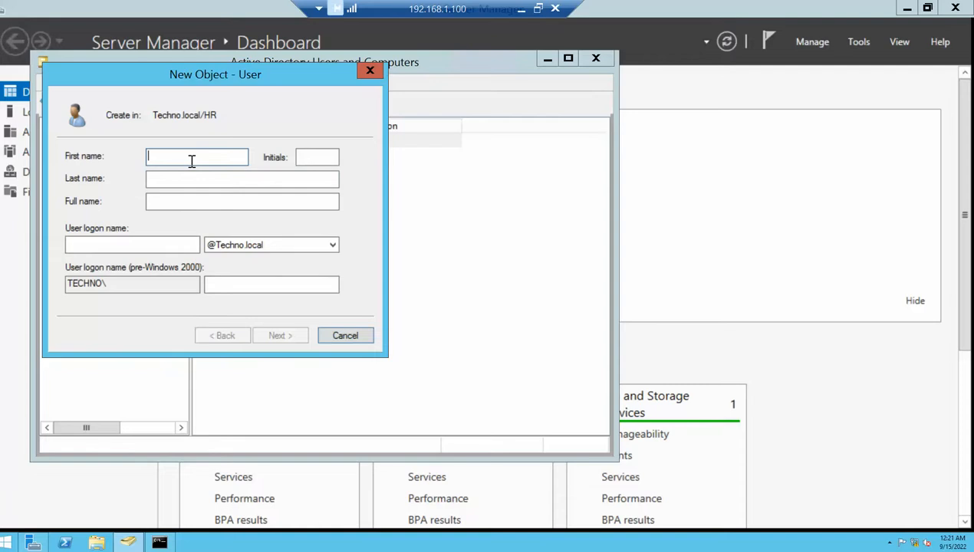
{"action": "type", "text": "cat"}
{"action": "key", "text": "Tab"}
{"action": "key", "text": "Tab"}
{"action": "key", "text": "Tab"}
{"action": "type", "text": "cat"}
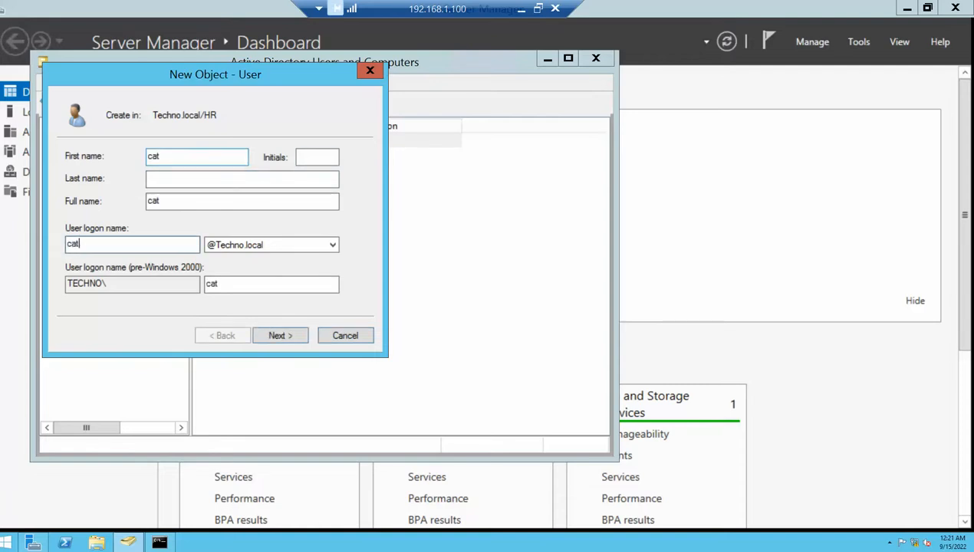
{"action": "key", "text": "Return"}
{"action": "type", "text": "P@ssw0rd"}
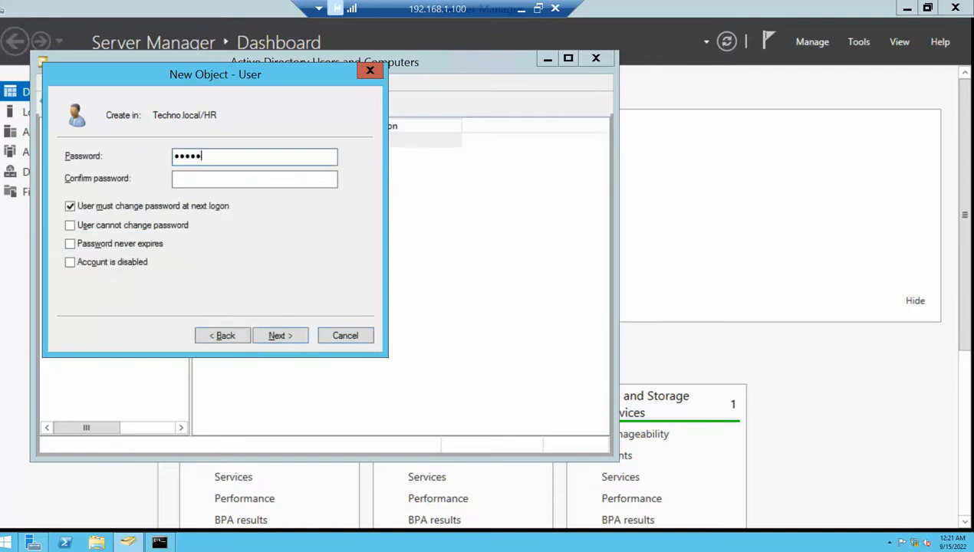
{"action": "key", "text": "Tab"}
{"action": "type", "text": "P@ssw0r"}
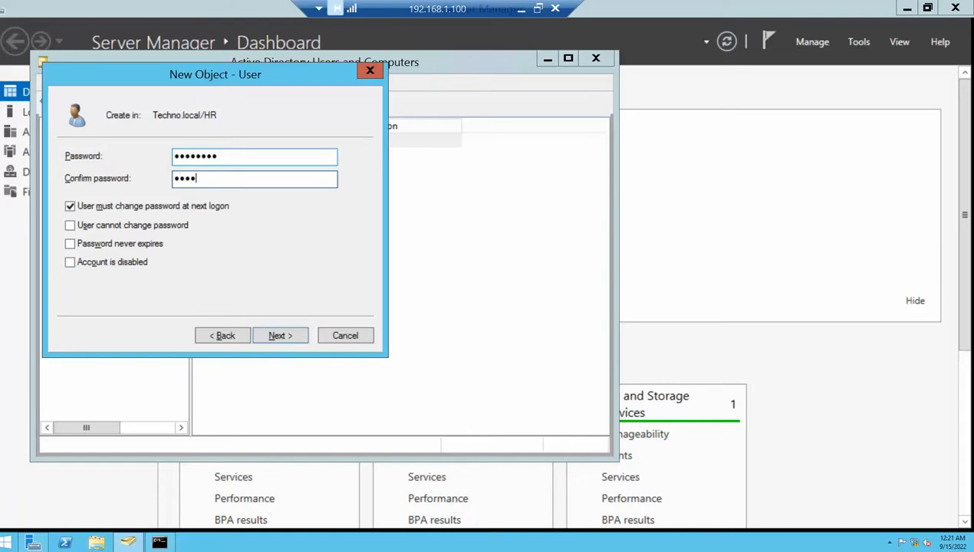
{"action": "type", "text": "d"}
{"action": "left_click", "coordinate": [126, 205]}
{"action": "left_click", "coordinate": [278, 336]}
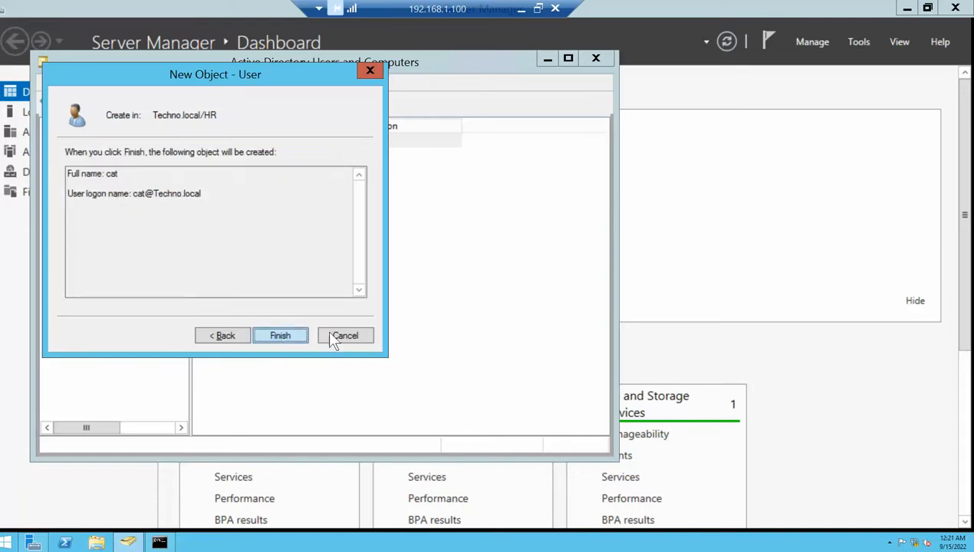
{"action": "left_click", "coordinate": [278, 337]}
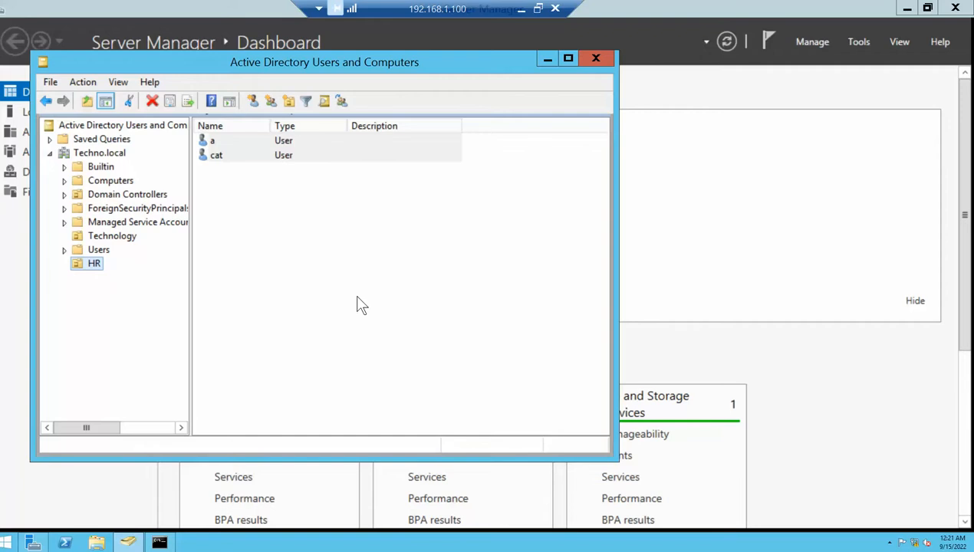
{"action": "left_click", "coordinate": [108, 238]}
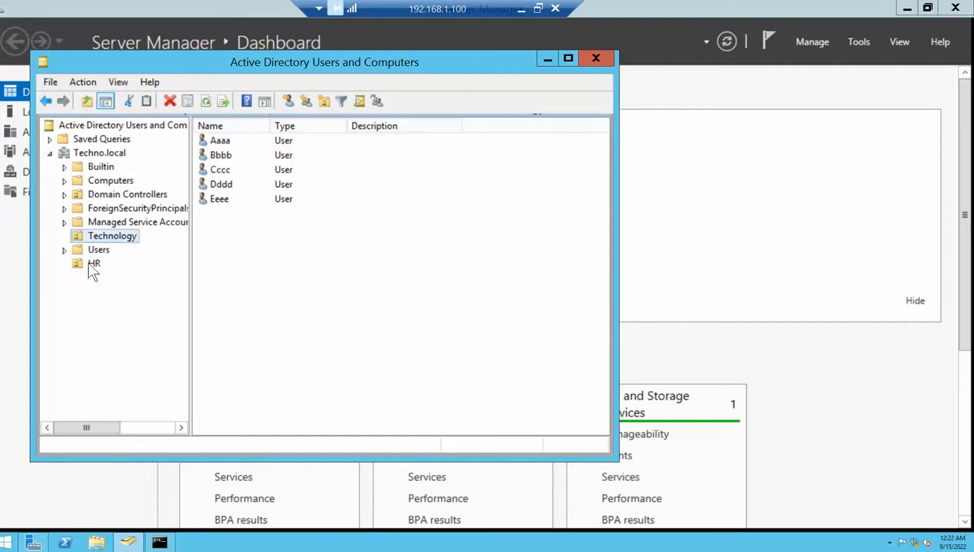
Check the HR and Technology users, then launch Active Directory Administrative Center maximized from Server Manager
{"action": "left_click", "coordinate": [93, 265]}
{"action": "left_click", "coordinate": [112, 237]}
{"action": "left_click", "coordinate": [547, 59]}
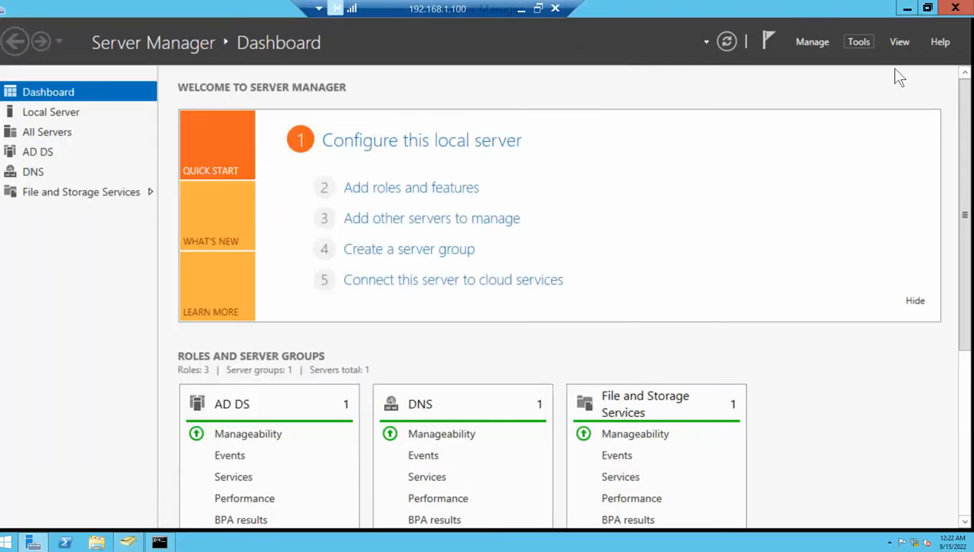
{"action": "left_click", "coordinate": [857, 42]}
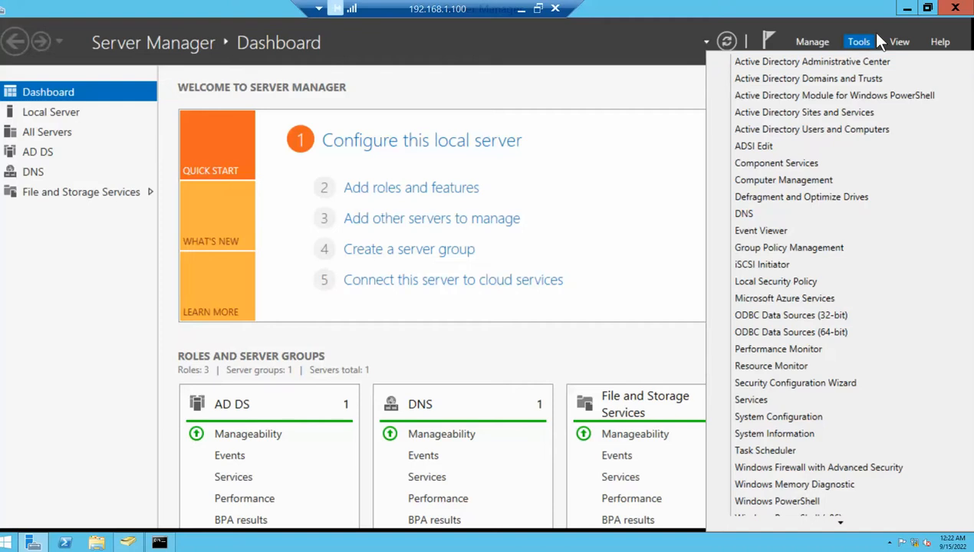
{"action": "left_click", "coordinate": [767, 66]}
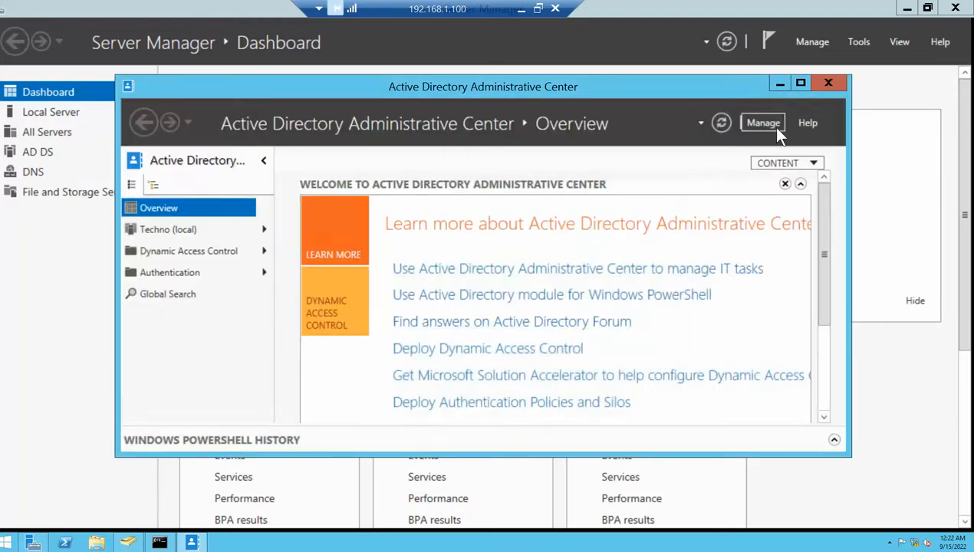
{"action": "left_click", "coordinate": [801, 83]}
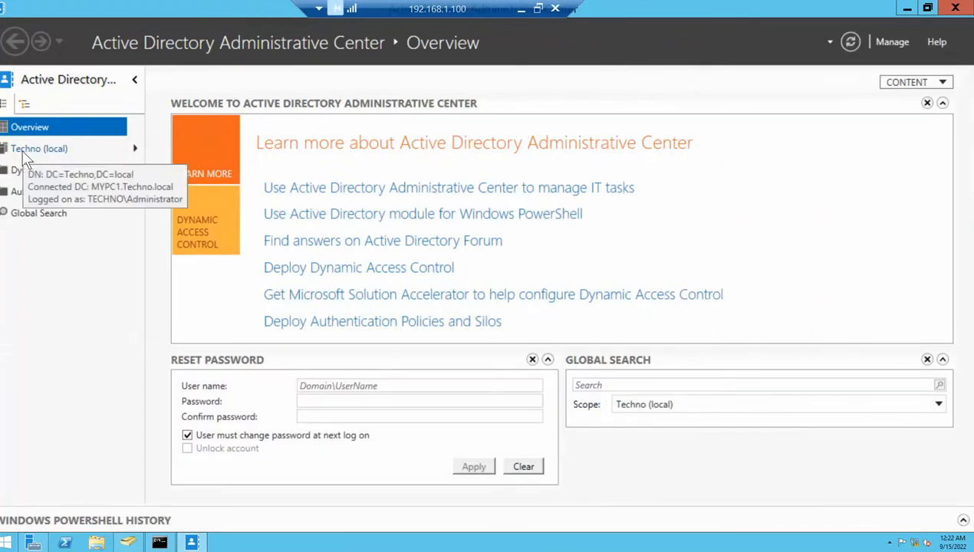
Enable the Recycle Bin for the Techno (local) forest, confirming the prompt and refresh notice
{"action": "left_click", "coordinate": [24, 153]}
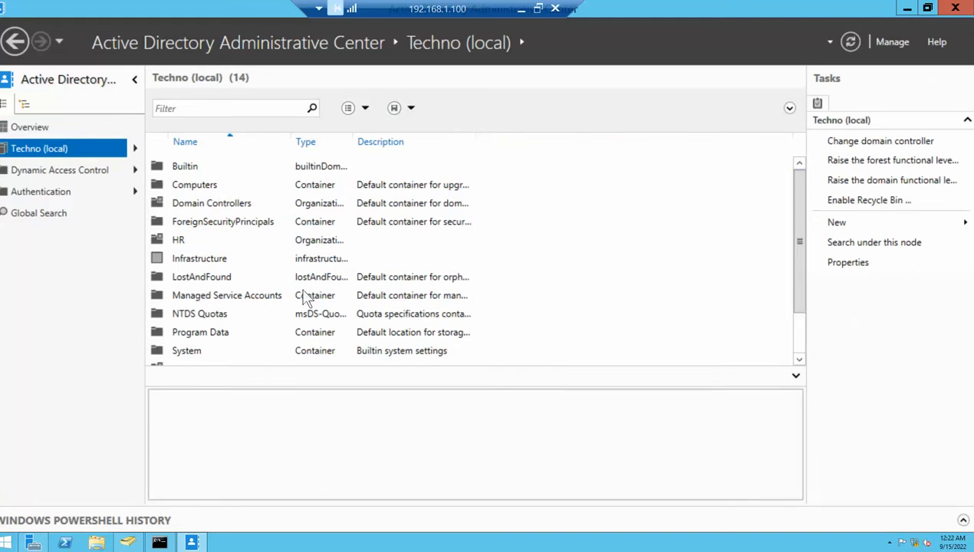
{"action": "left_click", "coordinate": [178, 240]}
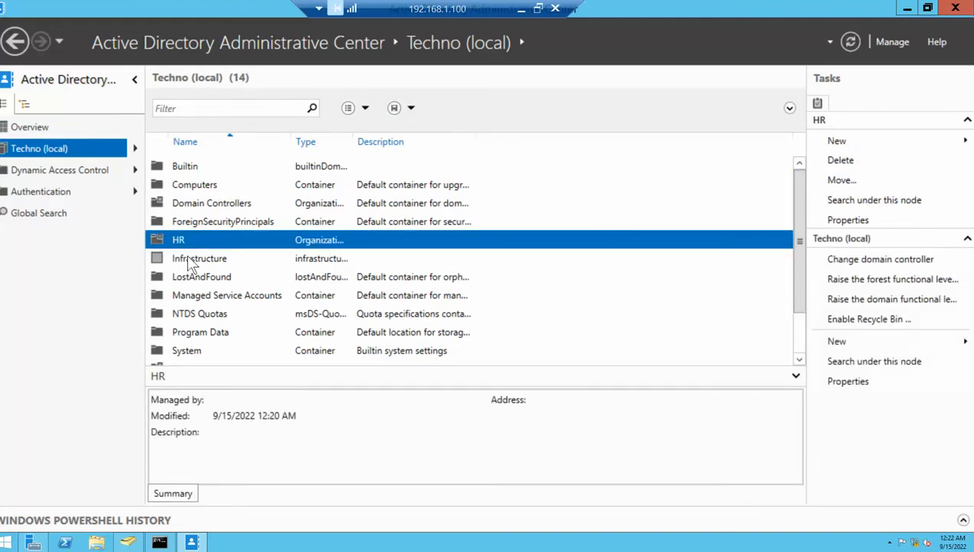
{"action": "left_click", "coordinate": [192, 257]}
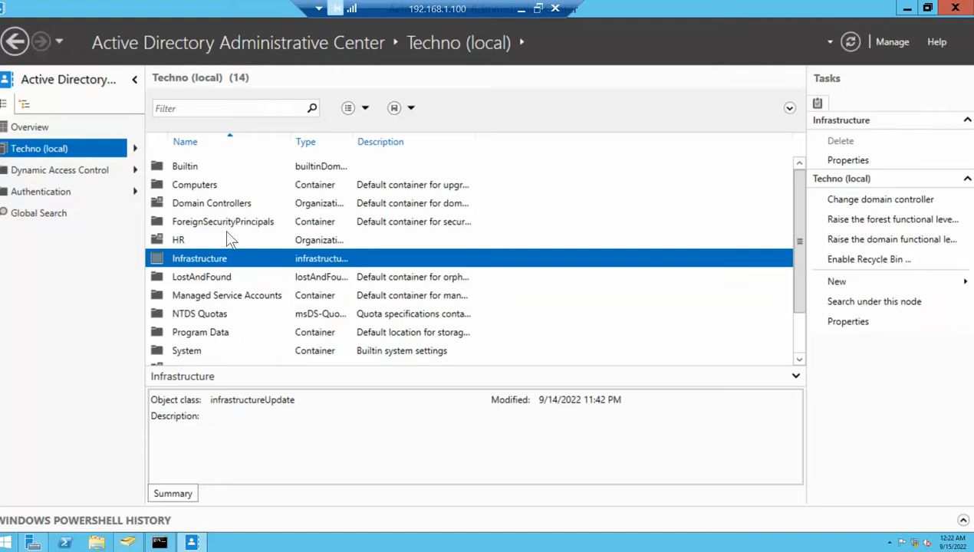
{"action": "left_click", "coordinate": [180, 239]}
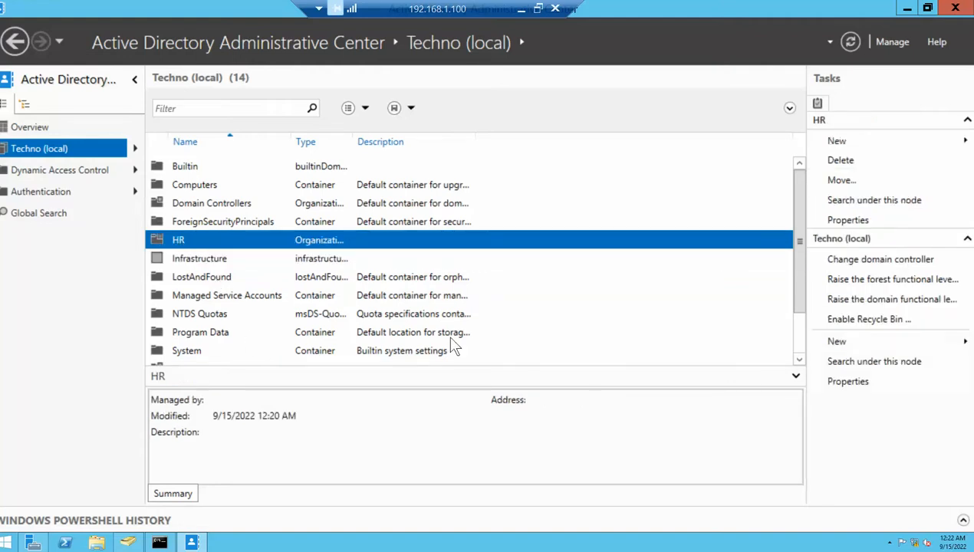
{"action": "left_click", "coordinate": [857, 322]}
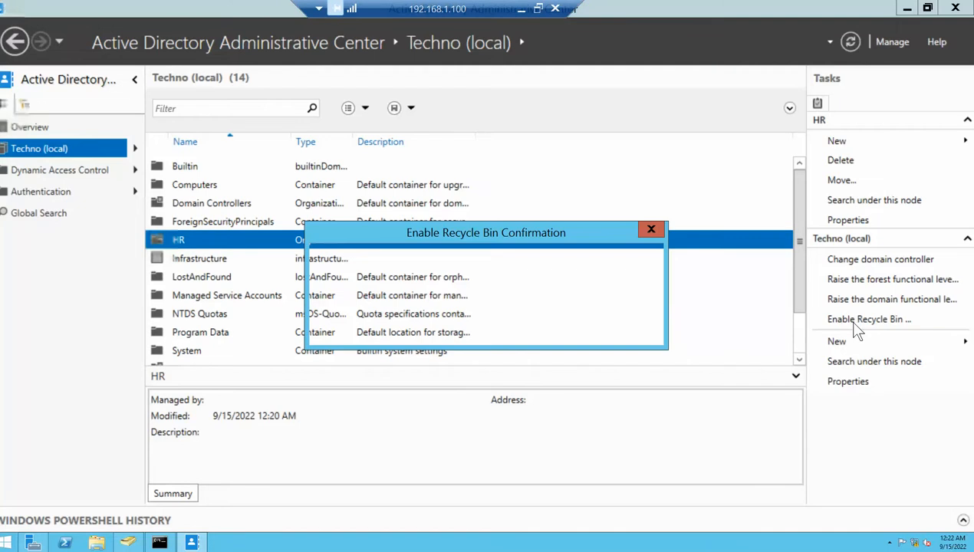
{"action": "left_click", "coordinate": [550, 333]}
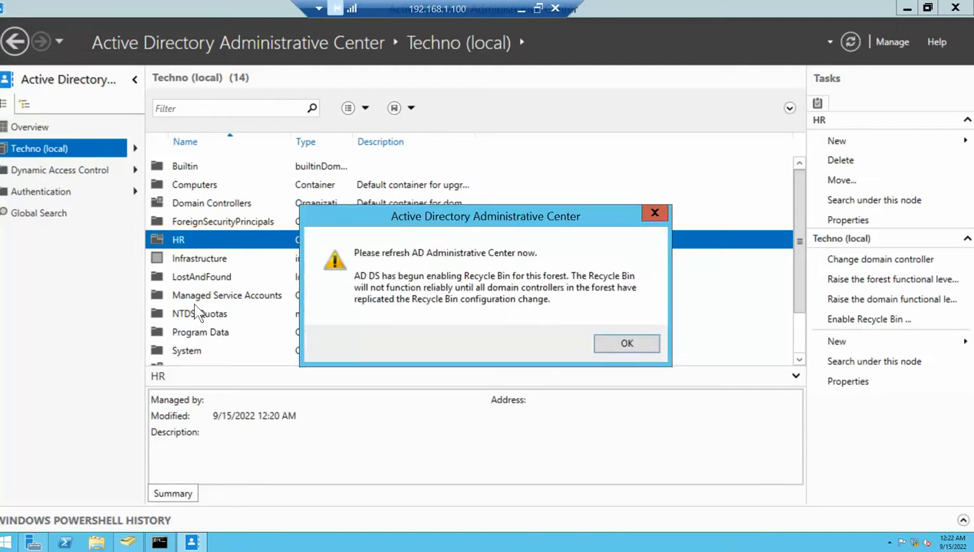
{"action": "left_click", "coordinate": [614, 346]}
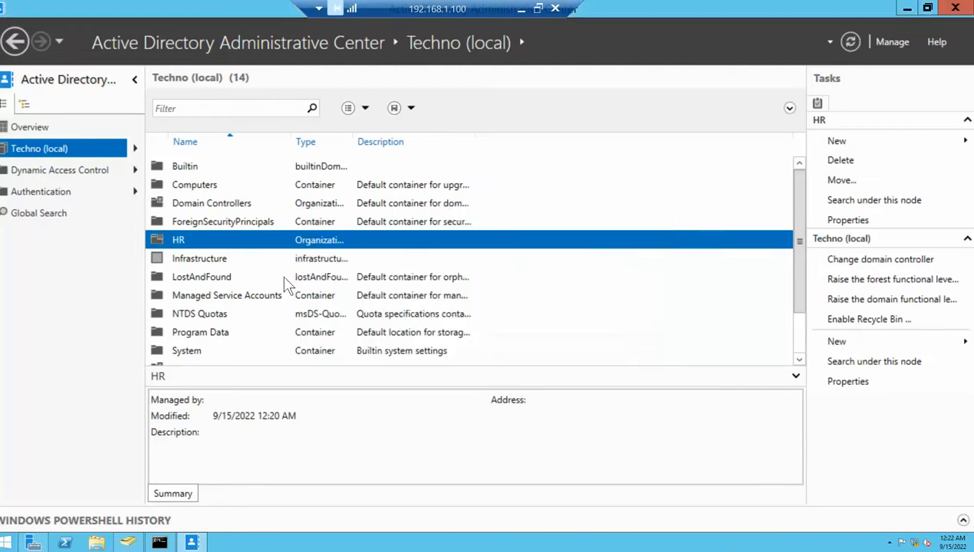
Enable the Recycle Bin once more and close the Administrative Center
{"action": "left_click", "coordinate": [202, 258]}
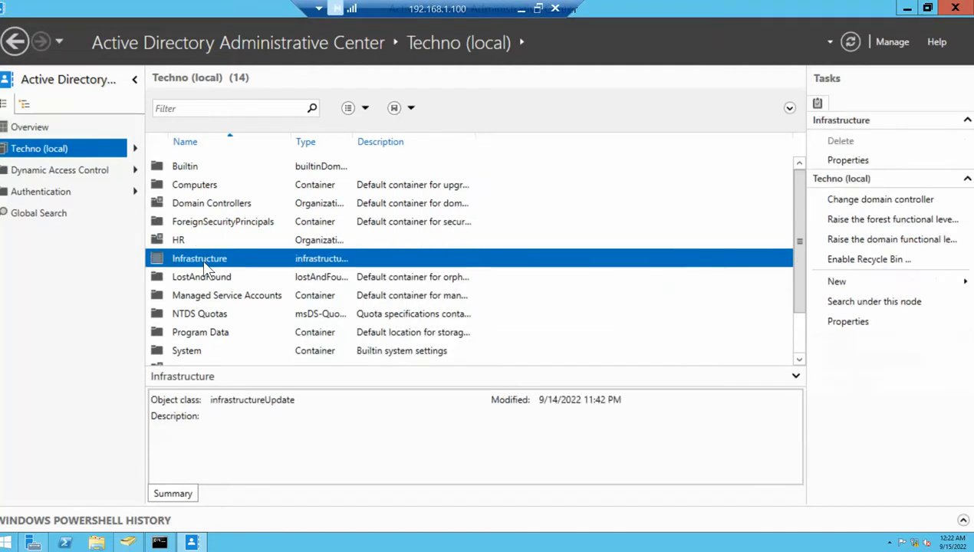
{"action": "left_click", "coordinate": [861, 261]}
{"action": "left_click", "coordinate": [550, 330]}
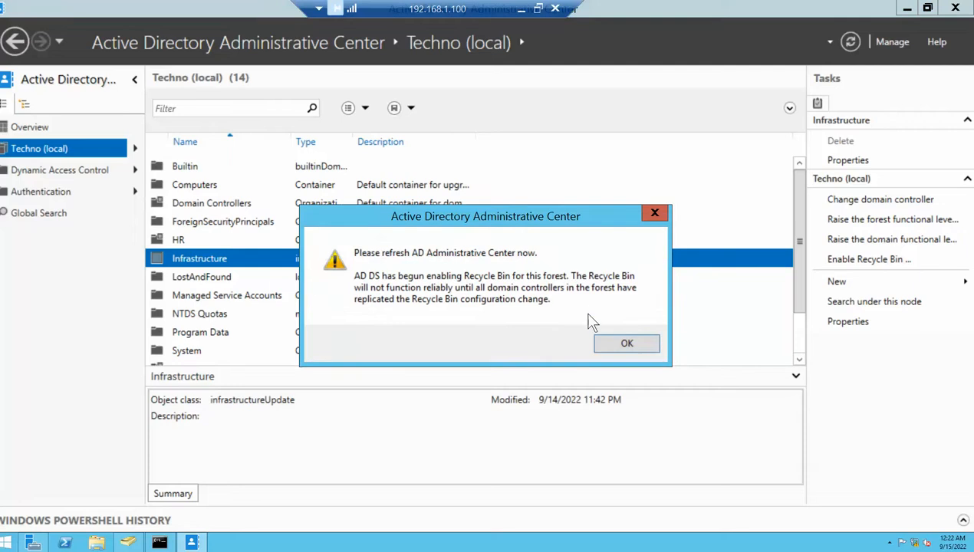
{"action": "left_click", "coordinate": [641, 339]}
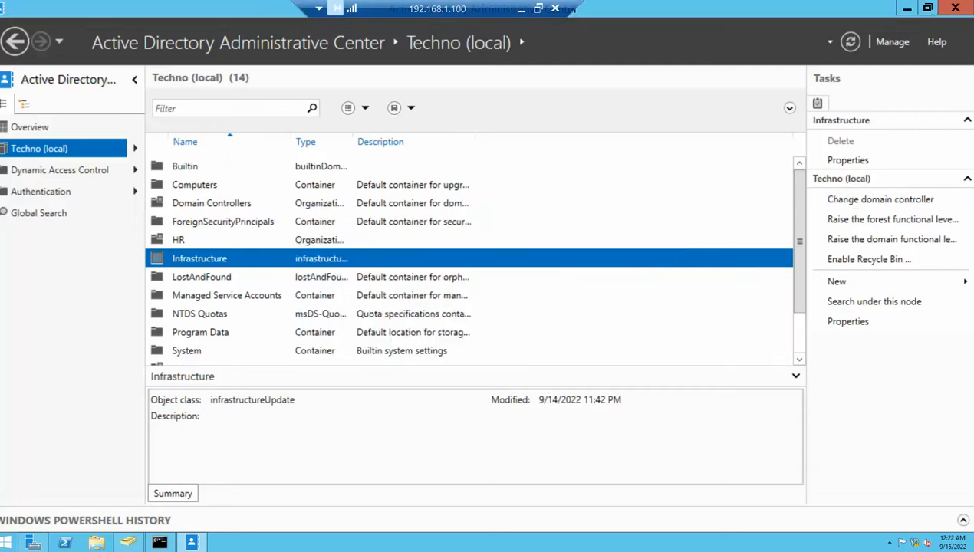
{"action": "left_click", "coordinate": [956, 8]}
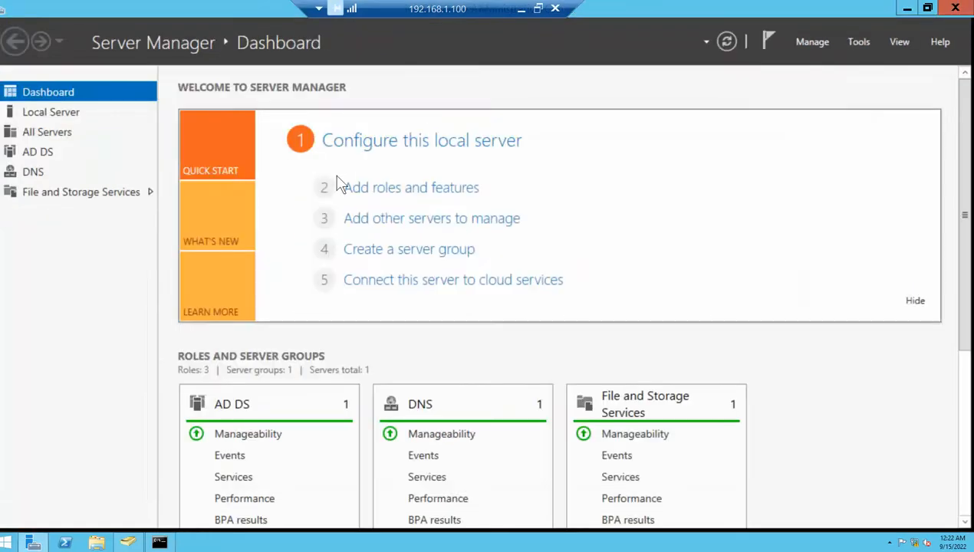
{"action": "left_click", "coordinate": [853, 43]}
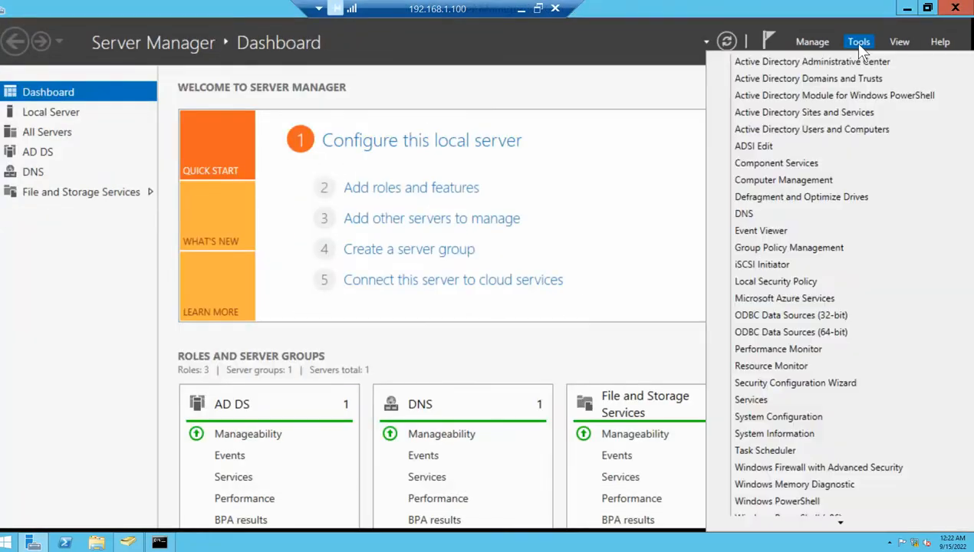
{"action": "left_click", "coordinate": [786, 62]}
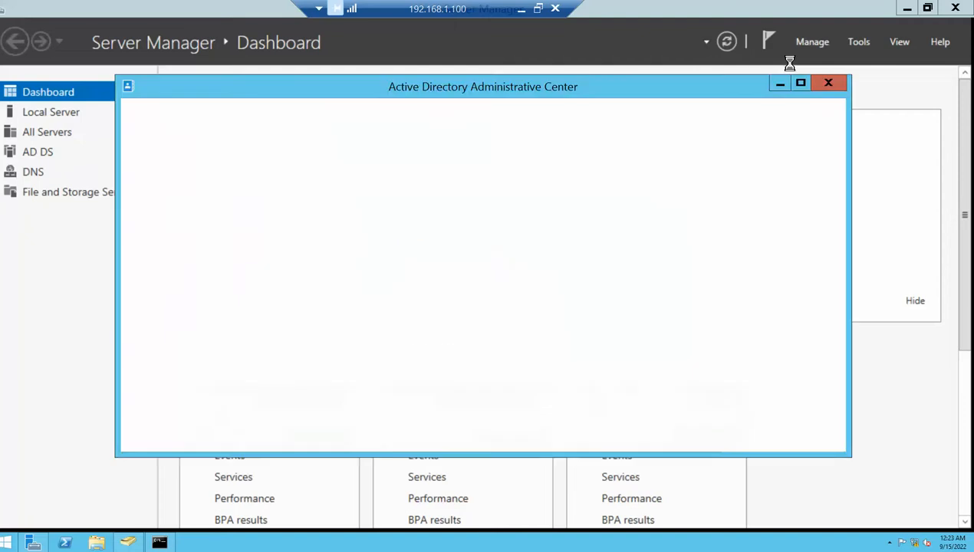
{"action": "left_click", "coordinate": [38, 153]}
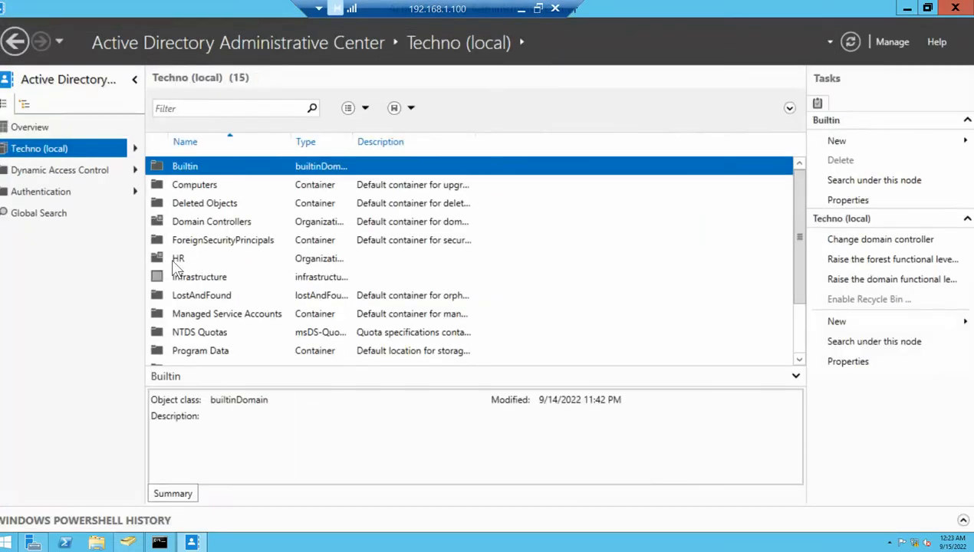
{"action": "left_click", "coordinate": [203, 260]}
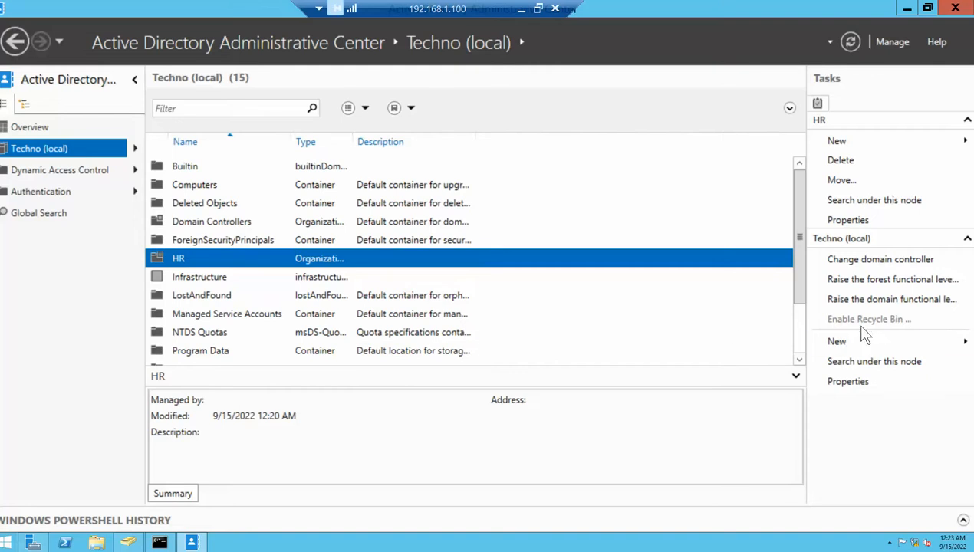
{"action": "left_click", "coordinate": [195, 276]}
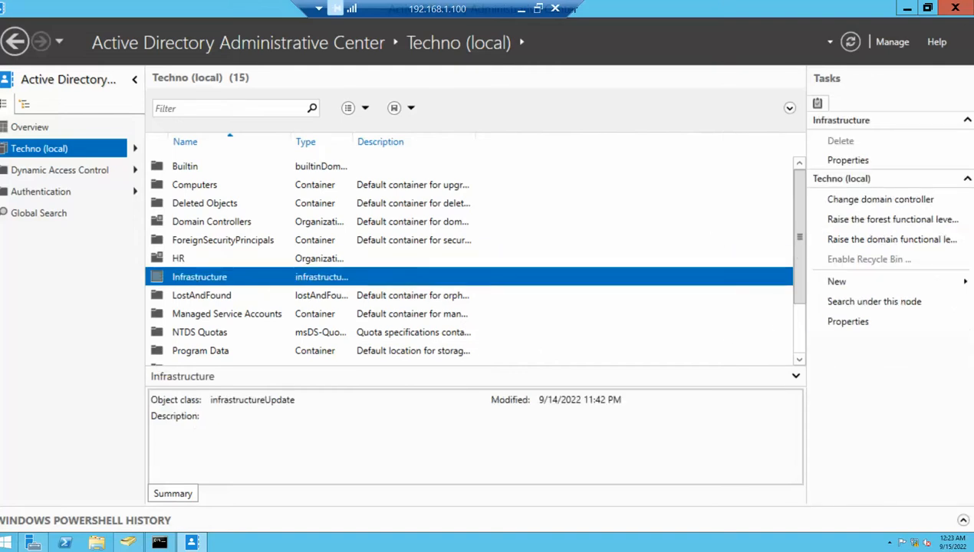
{"action": "left_click", "coordinate": [955, 8]}
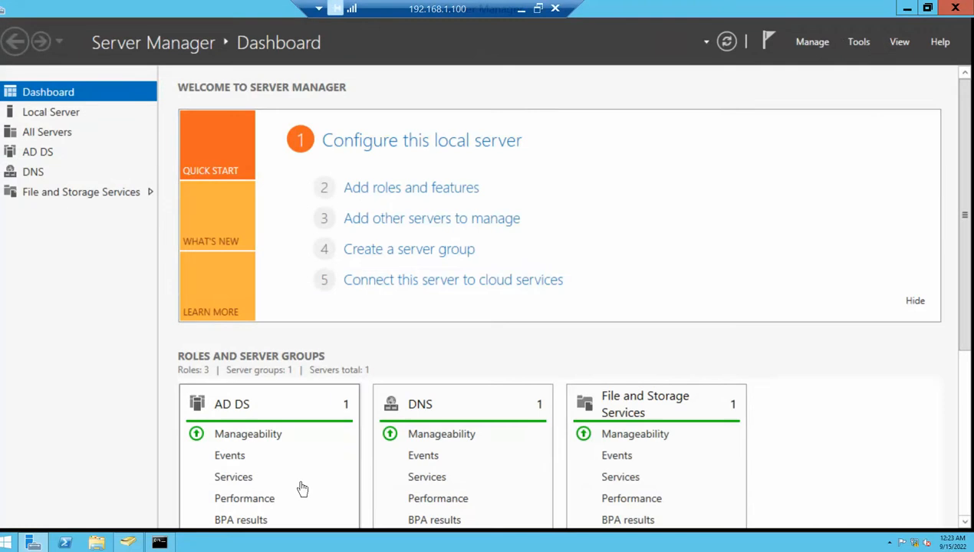
Select all five Technology users in Users and Computers and relaunch the Administrative Center
{"action": "left_click", "coordinate": [159, 543]}
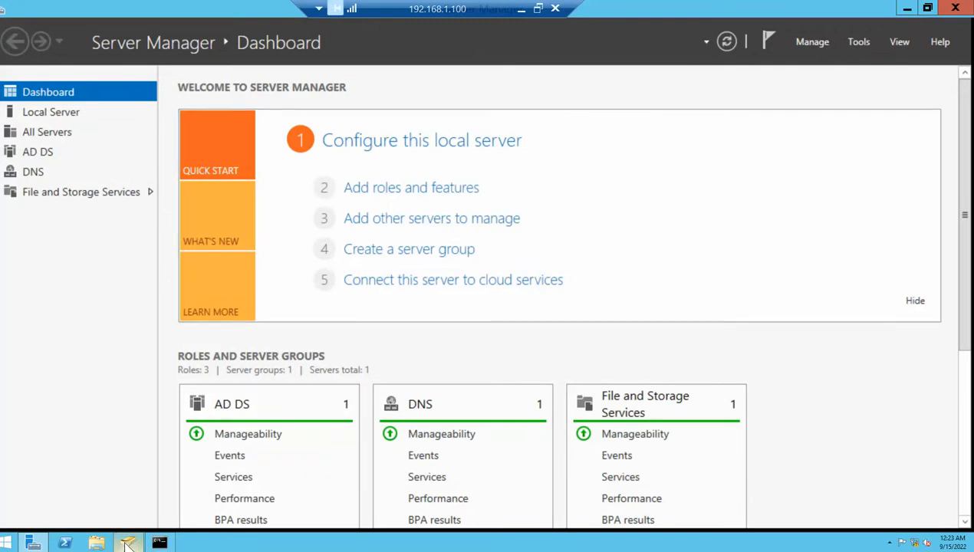
{"action": "left_click_drag", "start_coordinate": [231, 263], "coordinate": [210, 140]}
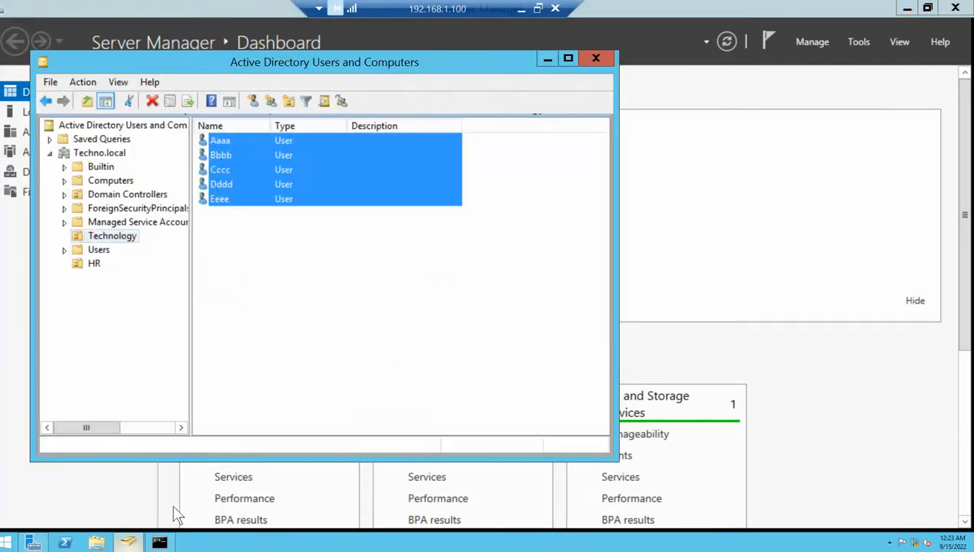
{"action": "left_click", "coordinate": [856, 45]}
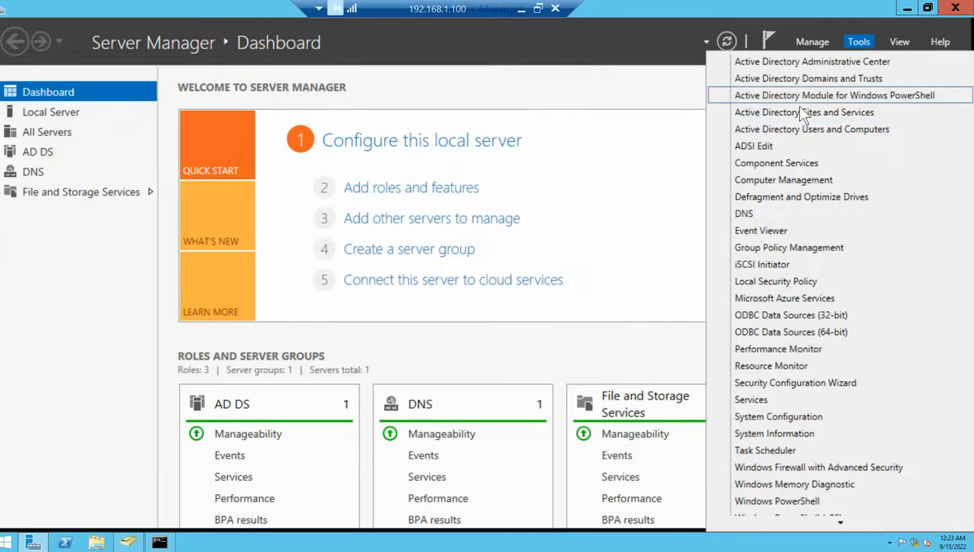
{"action": "left_click", "coordinate": [801, 62]}
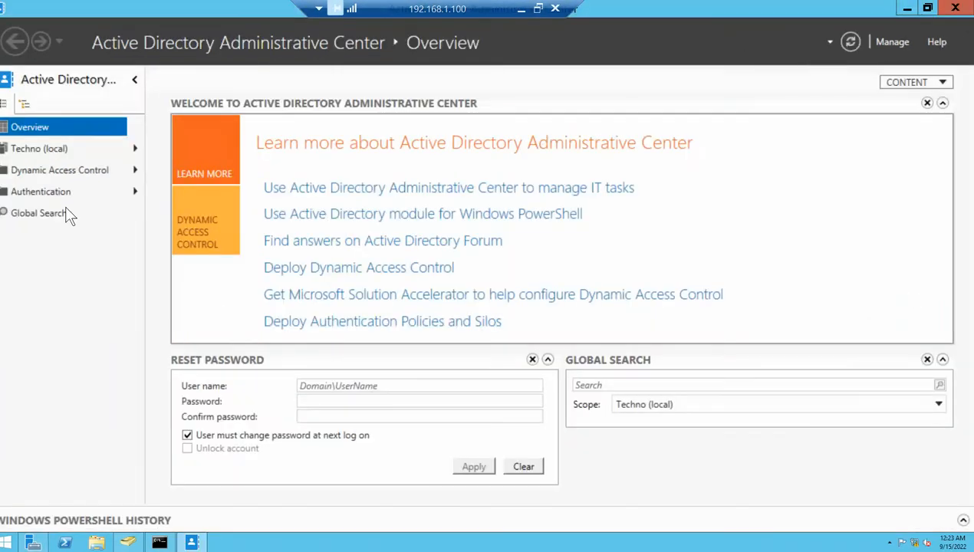
Open Techno (local)'s empty Deleted Objects container and bring Users and Computers back up
{"action": "left_click", "coordinate": [28, 149]}
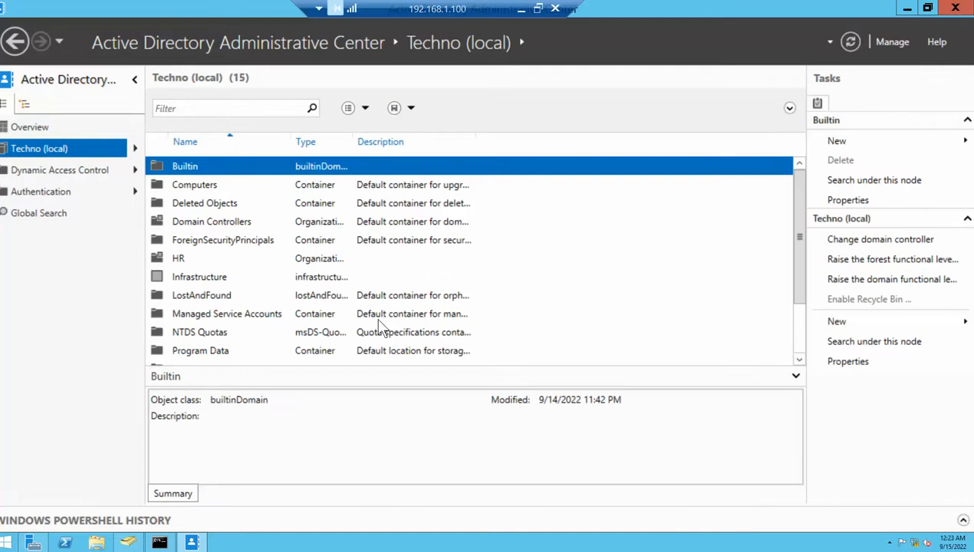
{"action": "left_click", "coordinate": [201, 205]}
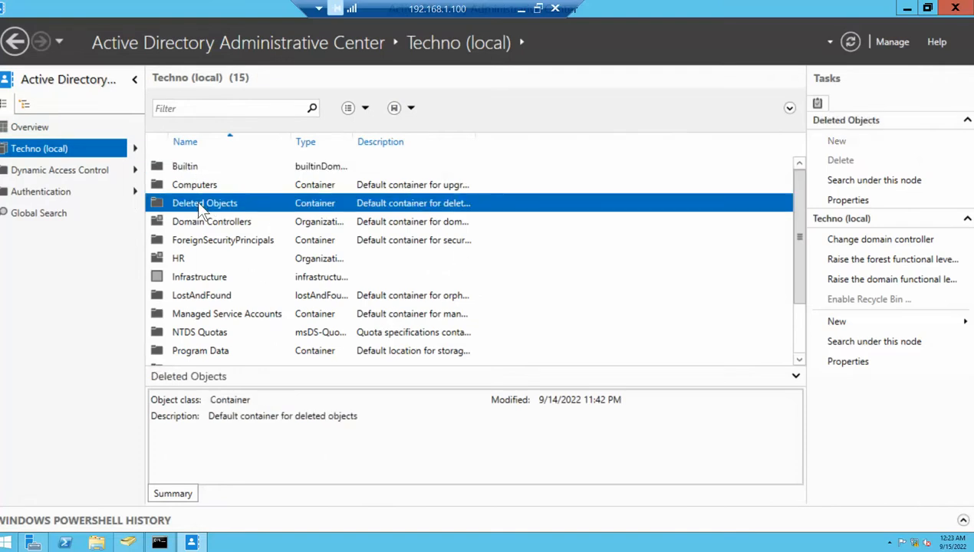
{"action": "right_click", "coordinate": [197, 200]}
{"action": "left_click", "coordinate": [181, 209]}
{"action": "double_click", "coordinate": [228, 211]}
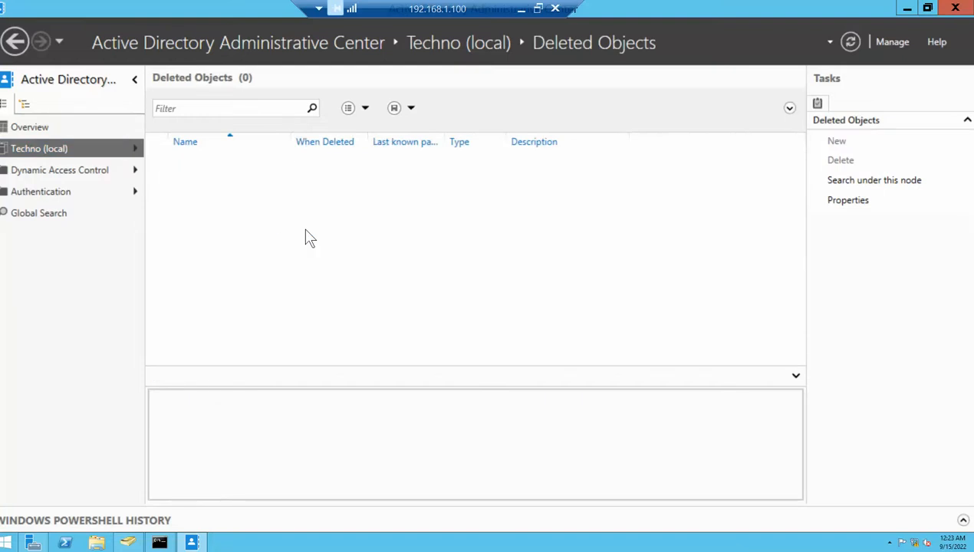
{"action": "left_click", "coordinate": [127, 542]}
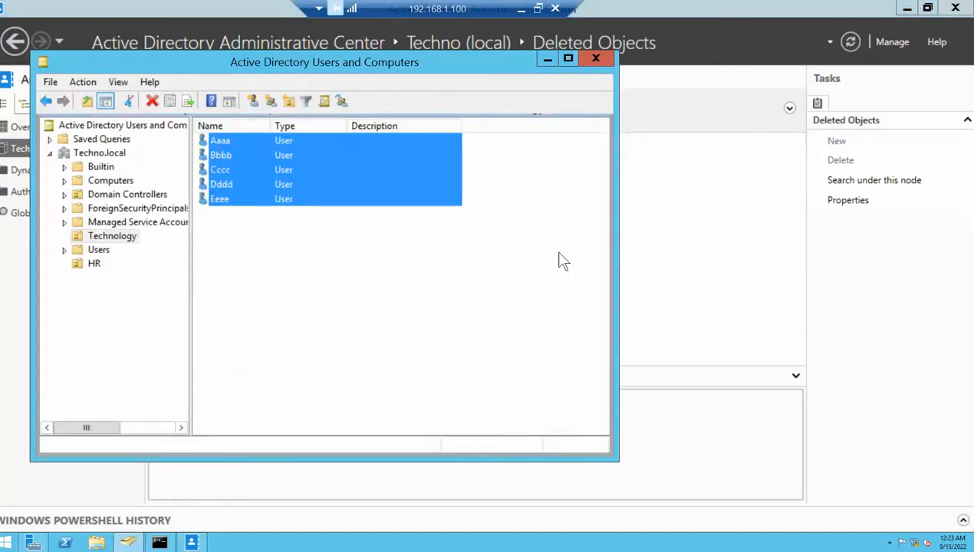
Delete the five Technology users and the HR organizational unit with everything inside it
{"action": "key", "text": "Delete"}
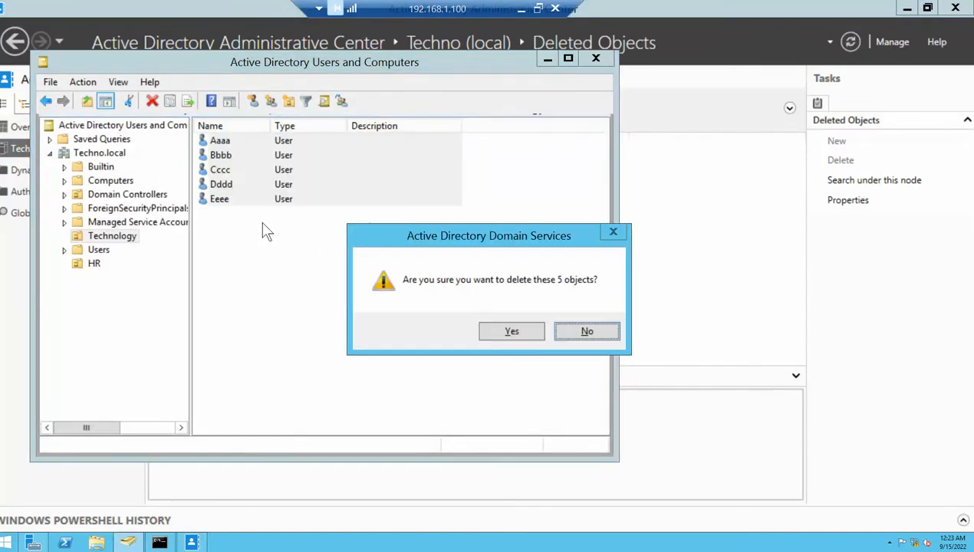
{"action": "left_click", "coordinate": [506, 332]}
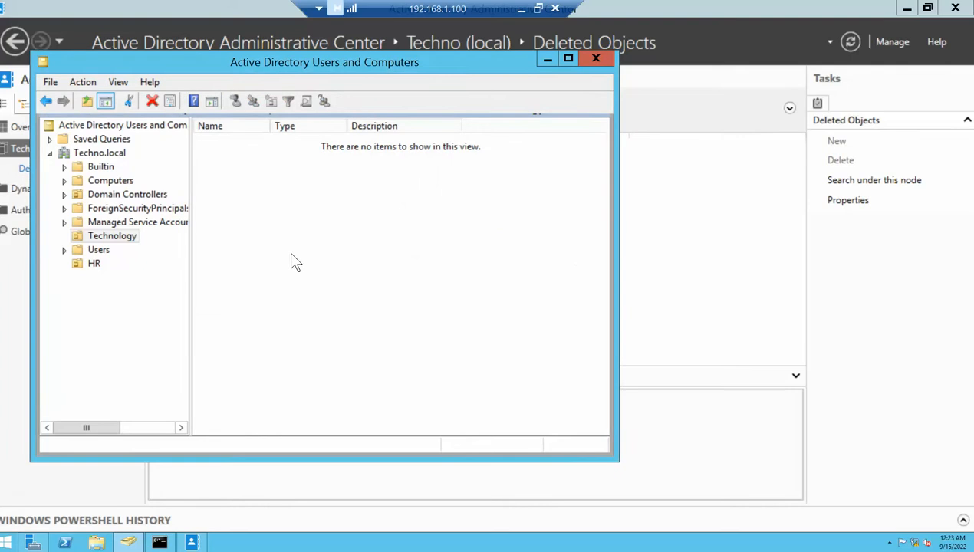
{"action": "left_click", "coordinate": [77, 267]}
{"action": "right_click", "coordinate": [77, 268]}
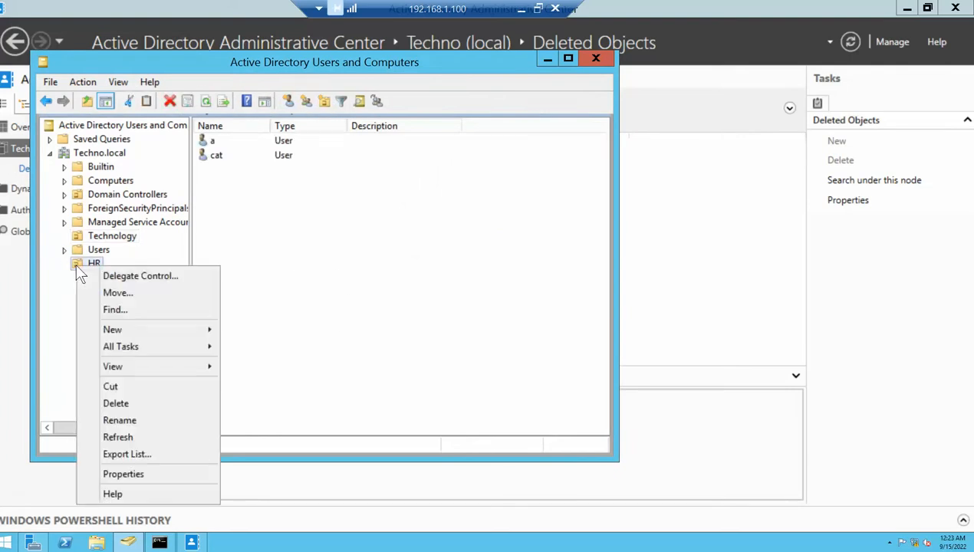
{"action": "left_click", "coordinate": [123, 412]}
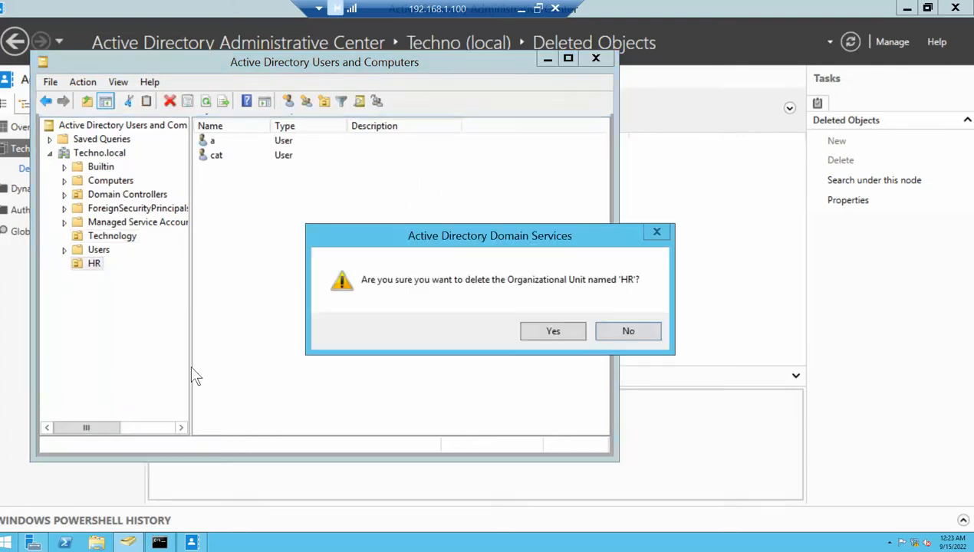
{"action": "left_click", "coordinate": [556, 338]}
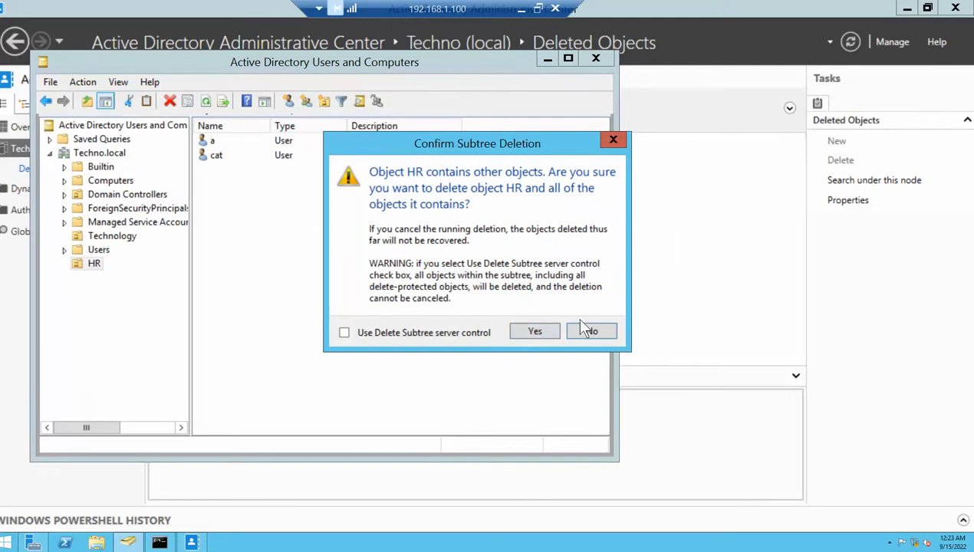
{"action": "left_click", "coordinate": [531, 332]}
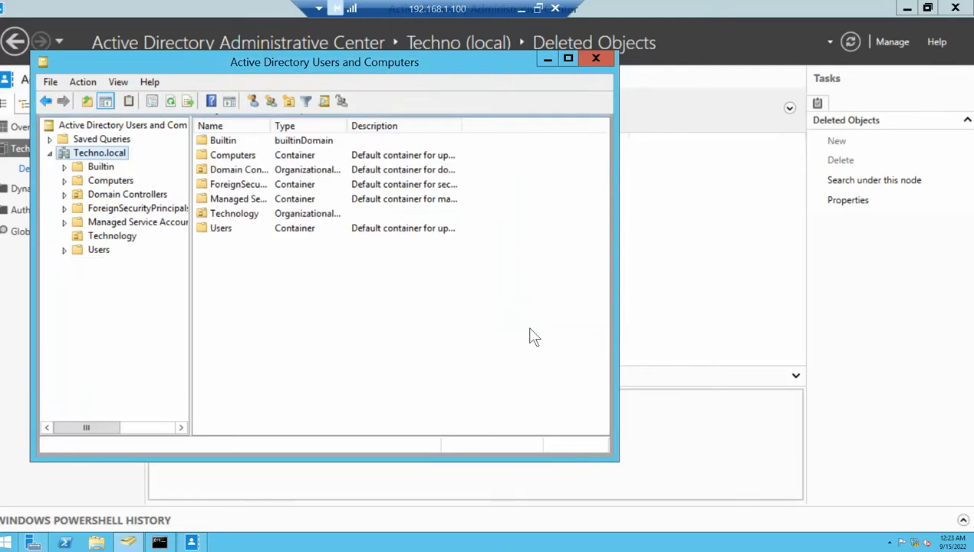
Confirm the Technology unit is now empty and minimize Users and Computers
{"action": "left_click", "coordinate": [102, 236]}
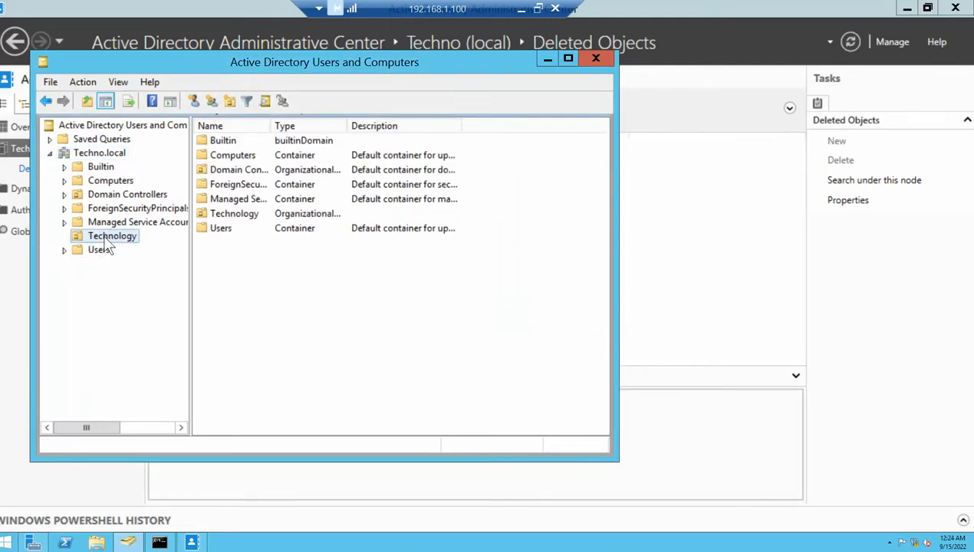
{"action": "left_click_drag", "start_coordinate": [328, 305], "coordinate": [294, 230]}
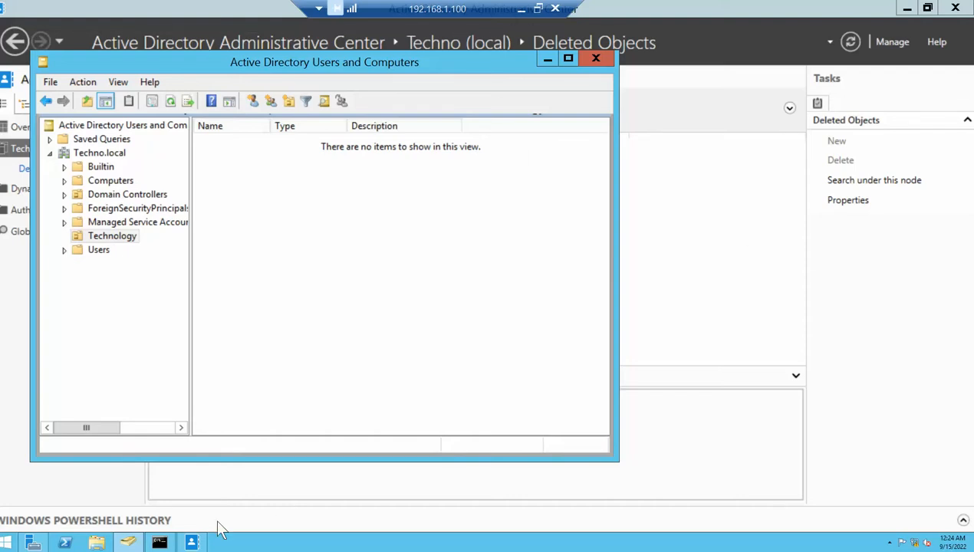
{"action": "left_click", "coordinate": [192, 543]}
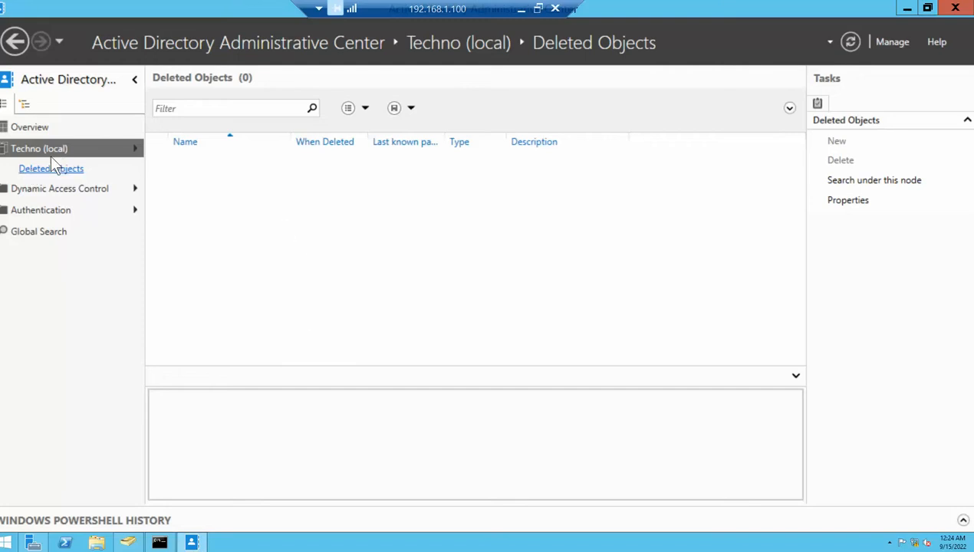
Relaunch the Administrative Center and open Techno (local)'s Deleted Objects, now listing 8 items
{"action": "left_click", "coordinate": [28, 147]}
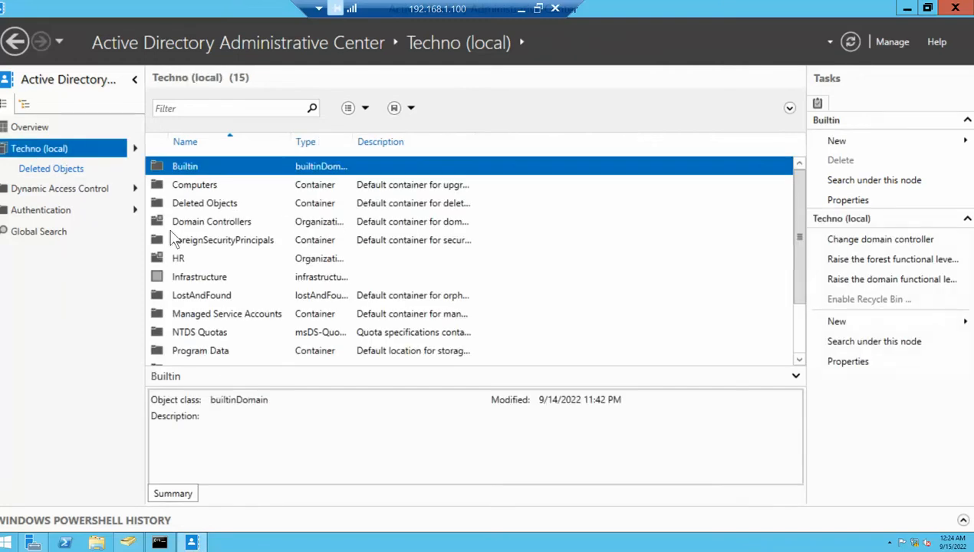
{"action": "left_click", "coordinate": [199, 207]}
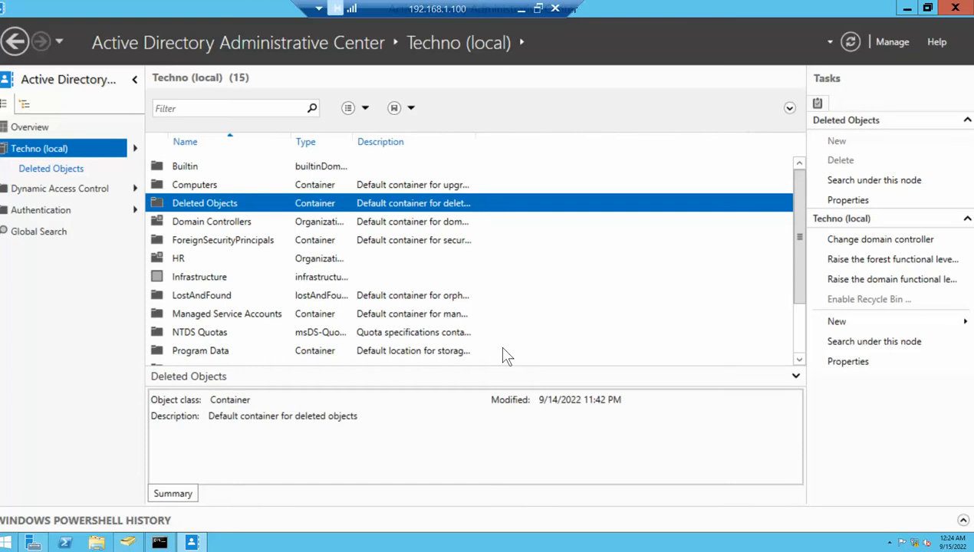
{"action": "double_click", "coordinate": [202, 208]}
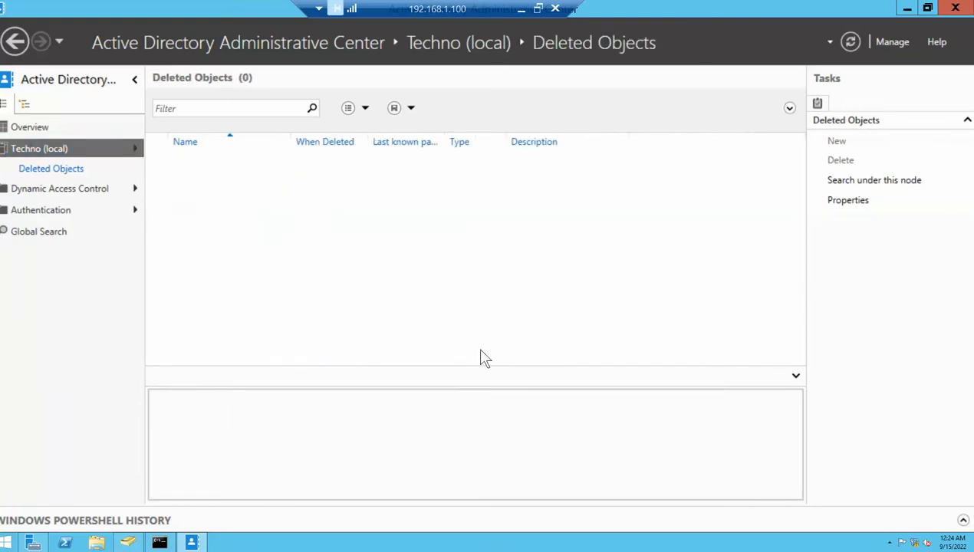
{"action": "left_click", "coordinate": [955, 9]}
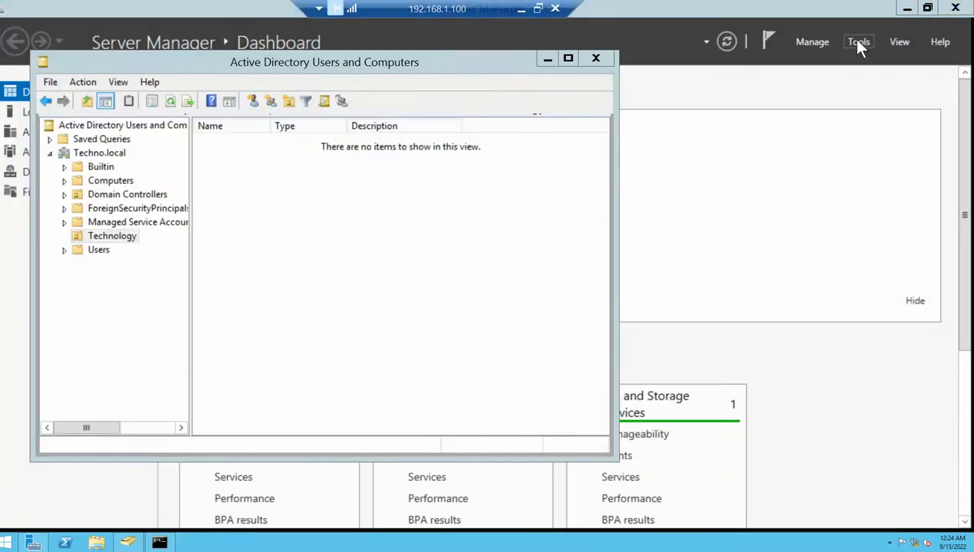
{"action": "left_click", "coordinate": [859, 43]}
{"action": "left_click", "coordinate": [802, 62]}
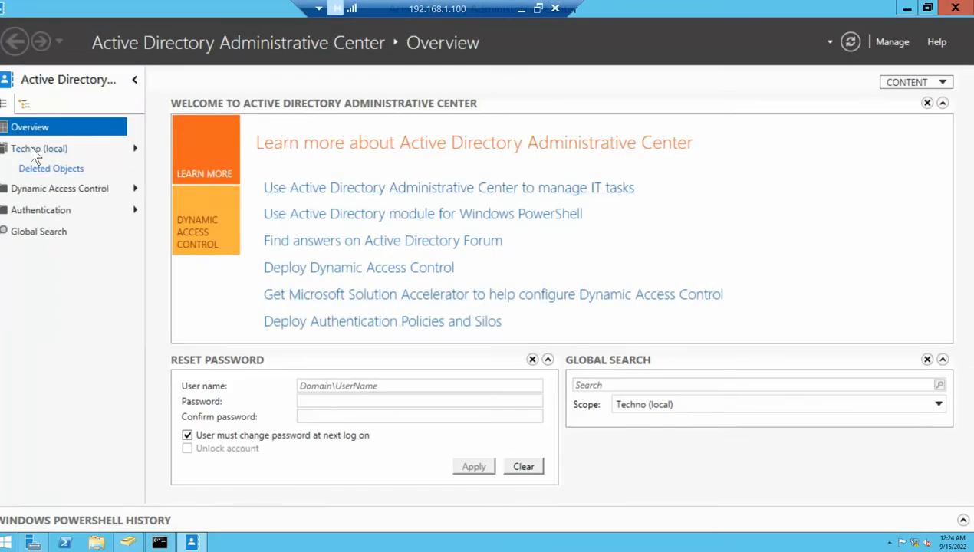
{"action": "left_click", "coordinate": [32, 150]}
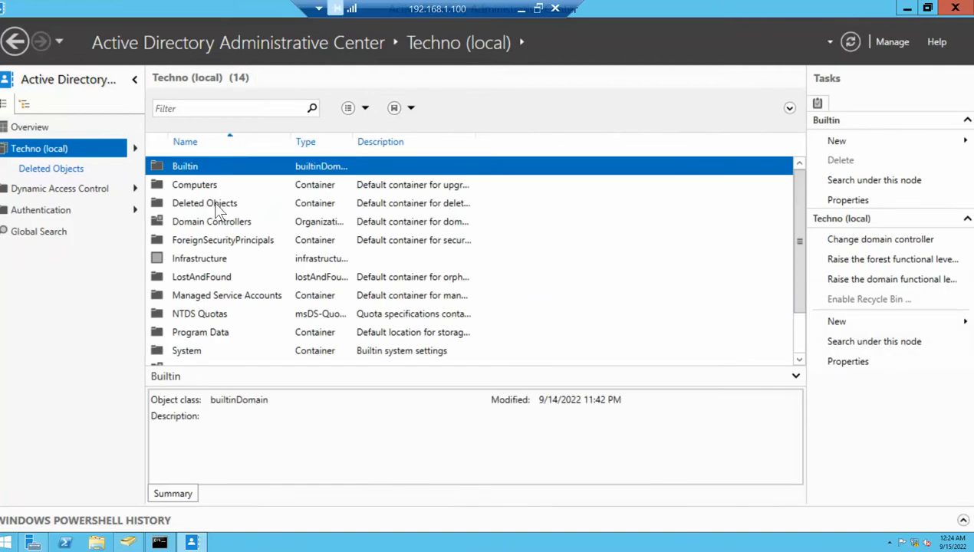
{"action": "double_click", "coordinate": [213, 203]}
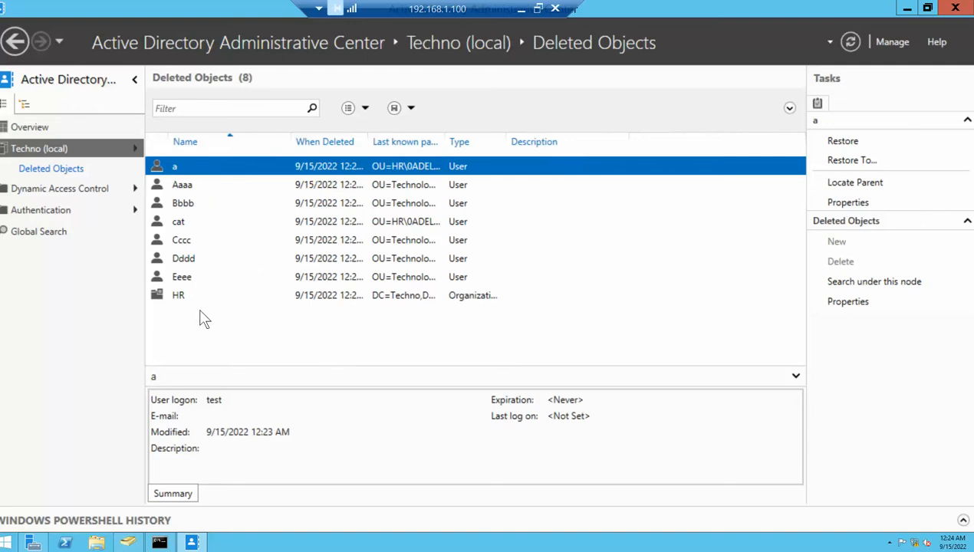
Try restoring deleted user a and dismiss the error that its parent OU is deleted
{"action": "right_click", "coordinate": [174, 166]}
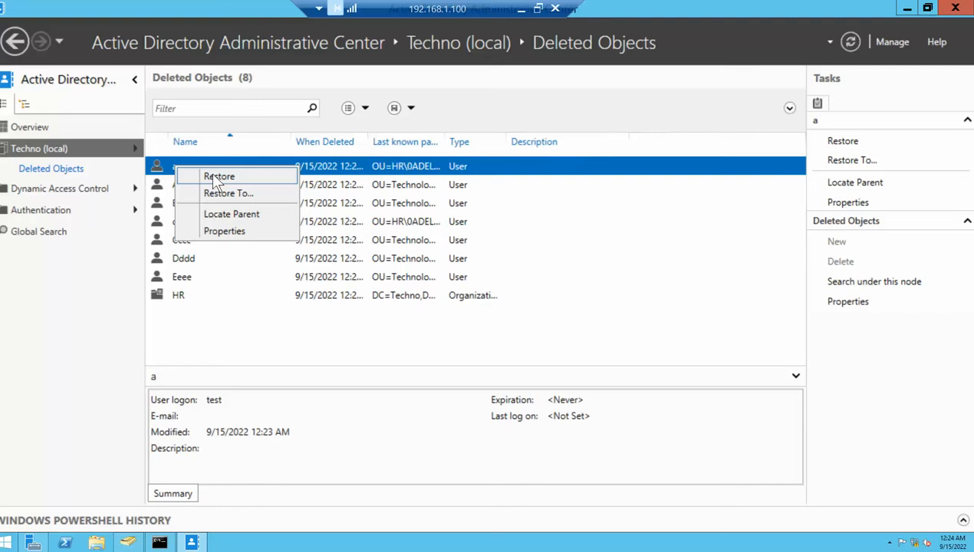
{"action": "left_click", "coordinate": [218, 177]}
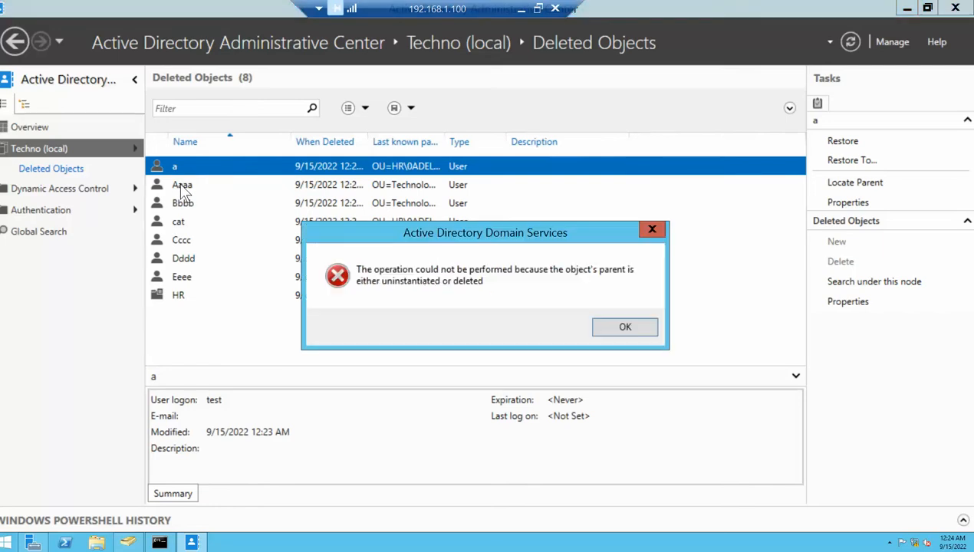
{"action": "left_click", "coordinate": [625, 330]}
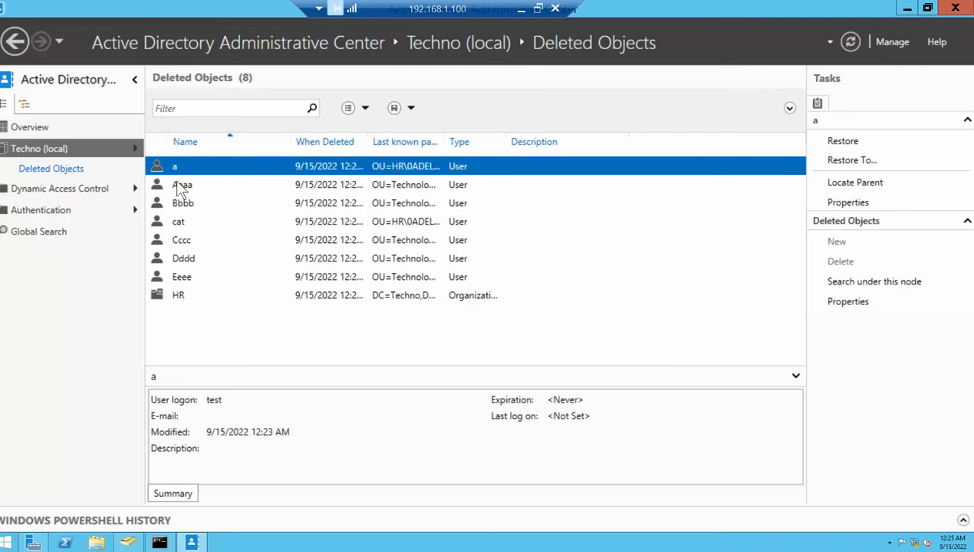
Restore the deleted HR organizational unit from Deleted Objects
{"action": "left_click", "coordinate": [179, 303]}
{"action": "right_click", "coordinate": [180, 307]}
{"action": "left_click", "coordinate": [216, 313]}
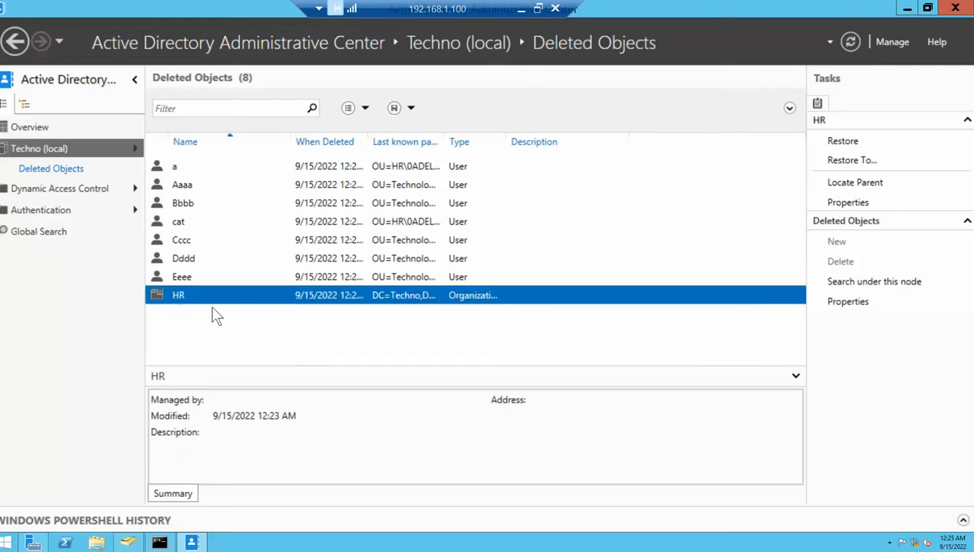
Restore deleted users a and cat from Deleted Objects
{"action": "left_click", "coordinate": [173, 167]}
{"action": "right_click", "coordinate": [175, 170]}
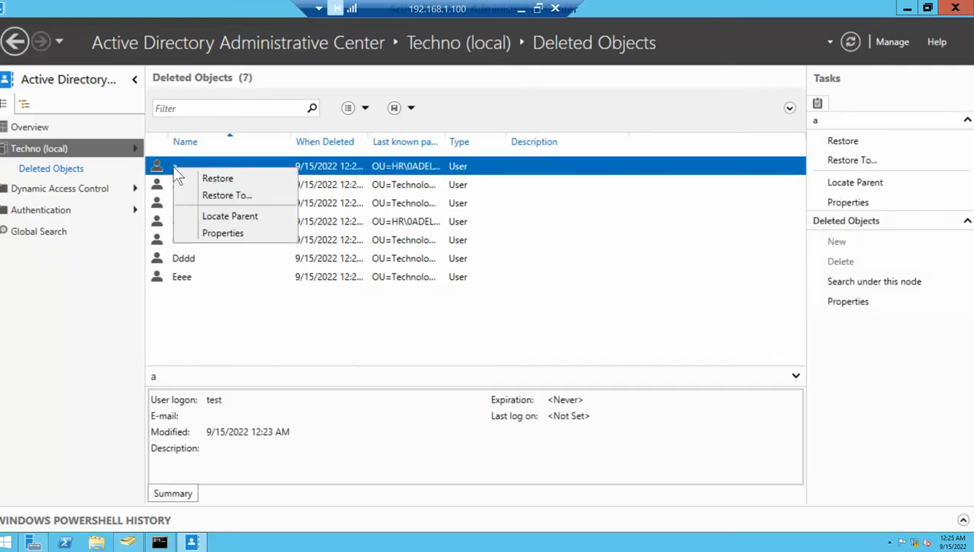
{"action": "left_click", "coordinate": [213, 177]}
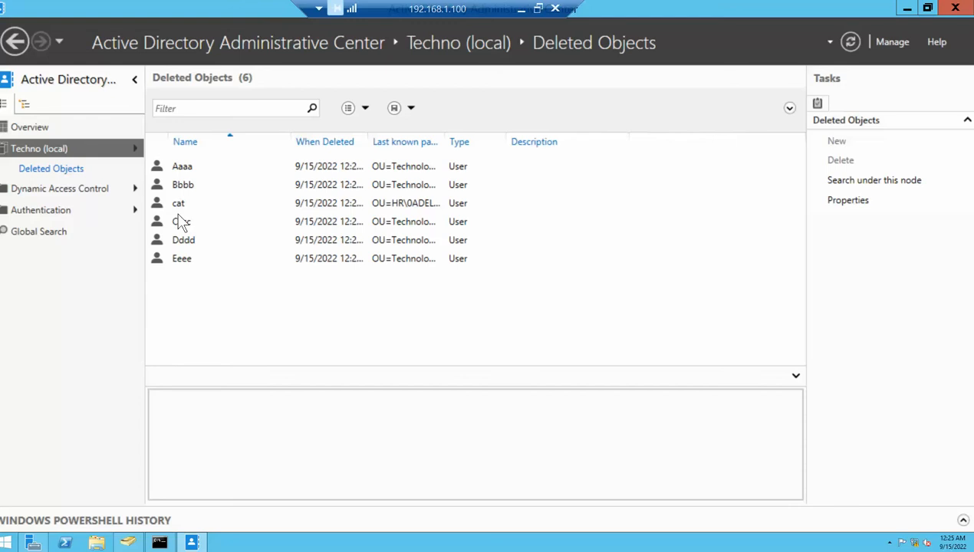
{"action": "left_click", "coordinate": [180, 203]}
{"action": "right_click", "coordinate": [181, 204]}
{"action": "left_click", "coordinate": [217, 228]}
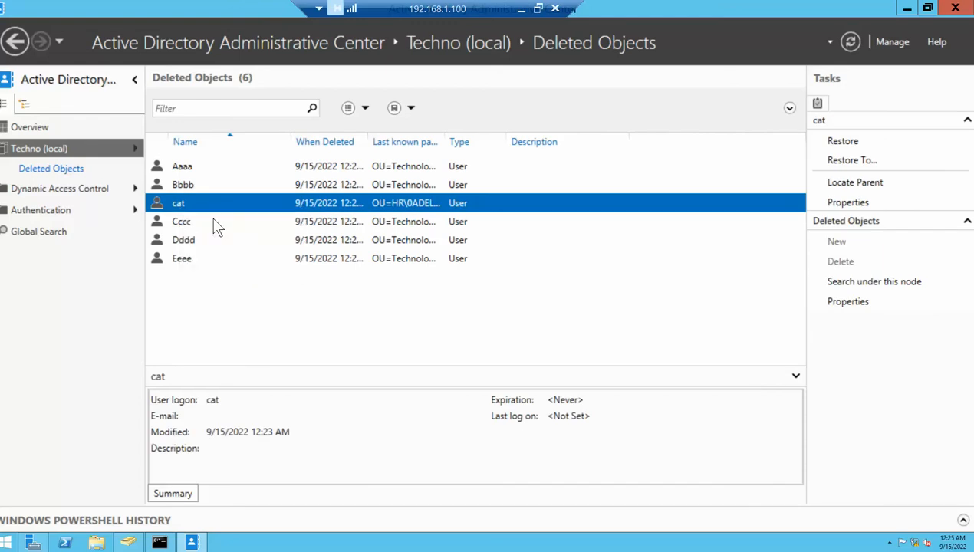
Check deleted user Aaaa's properties, then restore Aaaa
{"action": "double_click", "coordinate": [184, 169]}
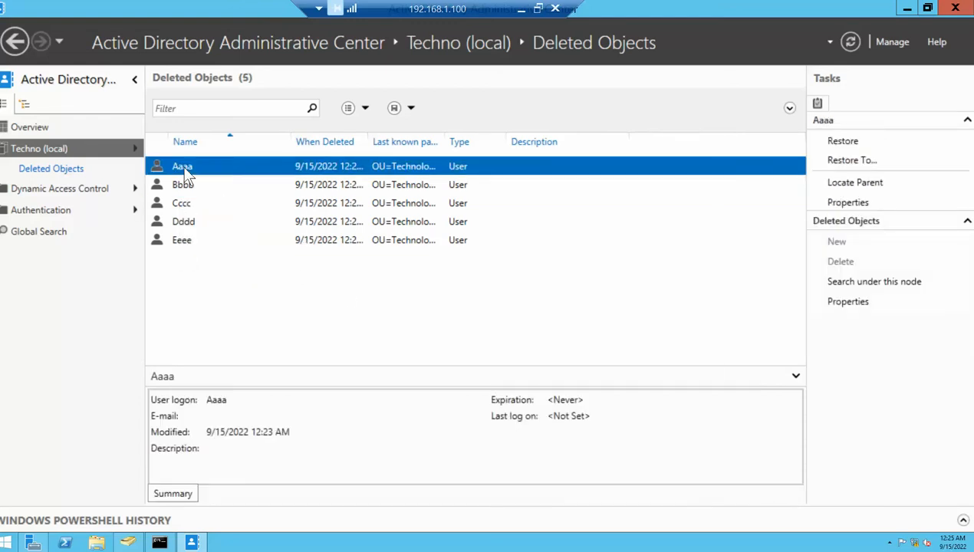
{"action": "left_click", "coordinate": [469, 128]}
{"action": "right_click", "coordinate": [175, 167]}
{"action": "left_click", "coordinate": [208, 169]}
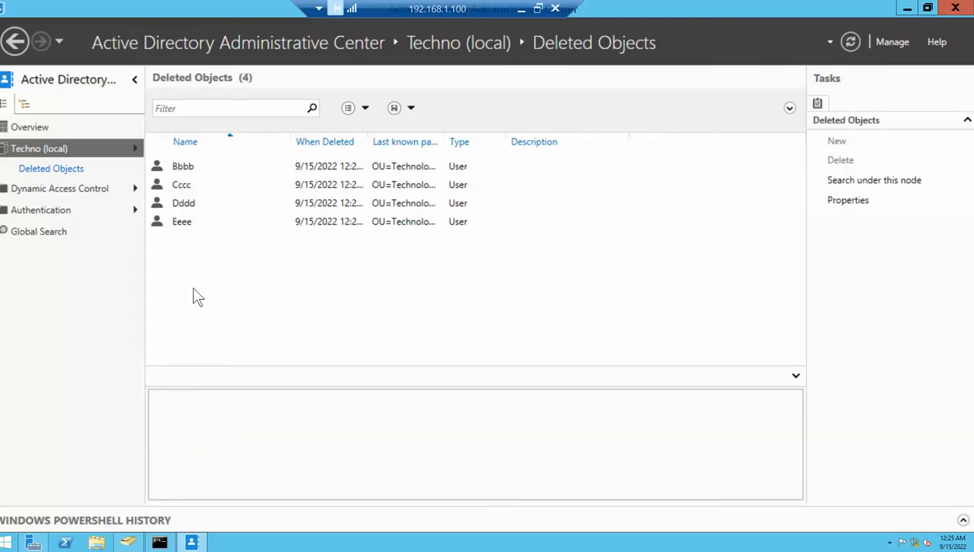
Restore the remaining users Bbbb, Cccc, Dddd and Eeee together, leaving Deleted Objects empty
{"action": "left_click", "coordinate": [188, 224]}
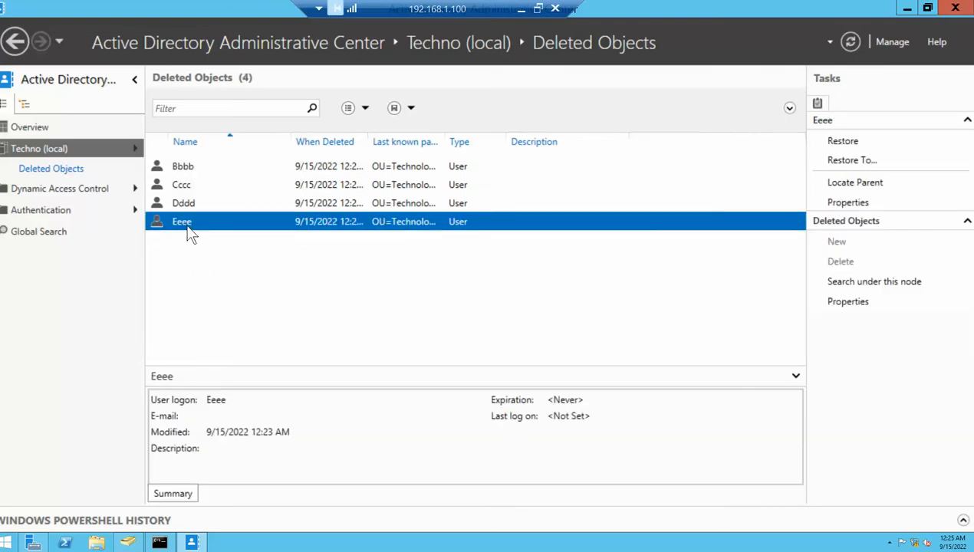
{"action": "key", "text": "shift+Up"}
{"action": "key", "text": "shift+Up"}
{"action": "key", "text": "shift+Up"}
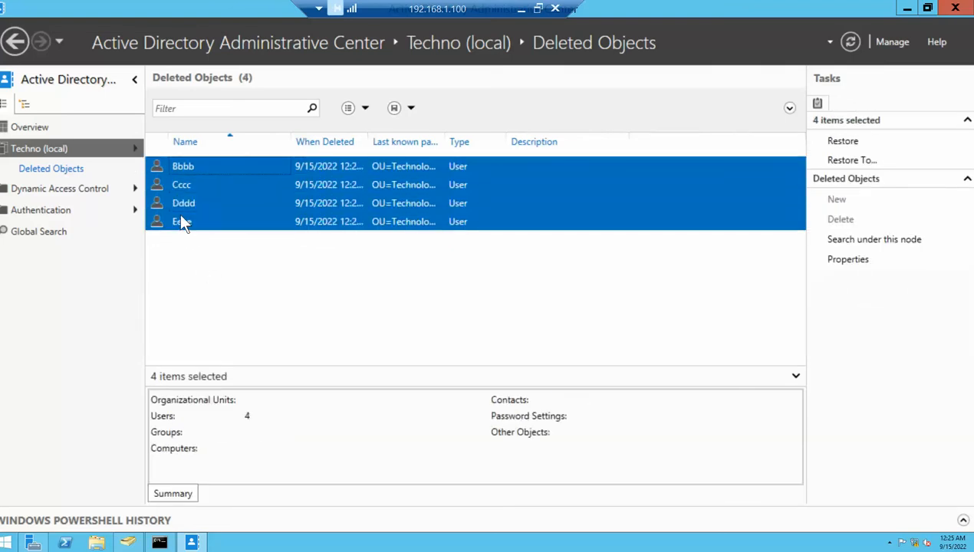
{"action": "right_click", "coordinate": [181, 218]}
{"action": "left_click", "coordinate": [217, 225]}
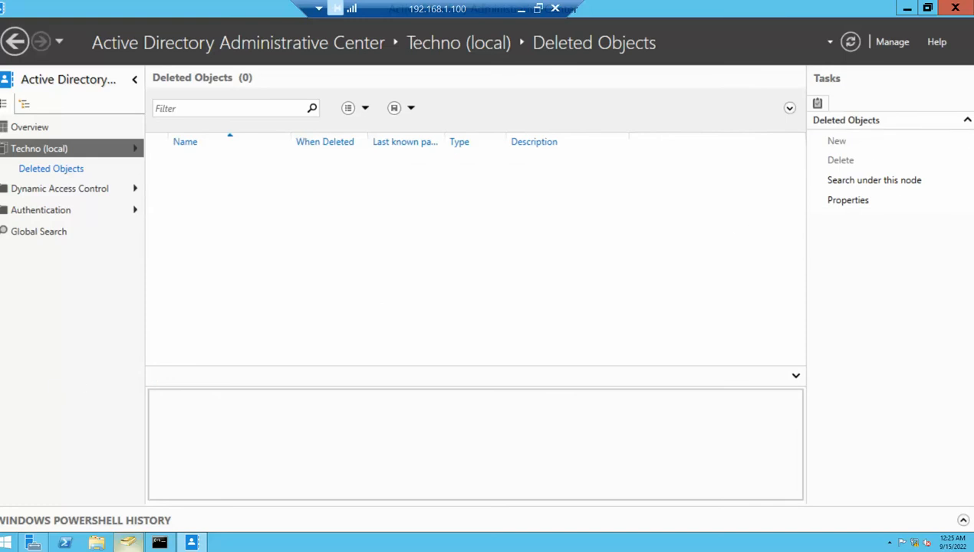
Maximize Active Directory Users and Computers and refresh the Techno.local domain
{"action": "left_click", "coordinate": [128, 543]}
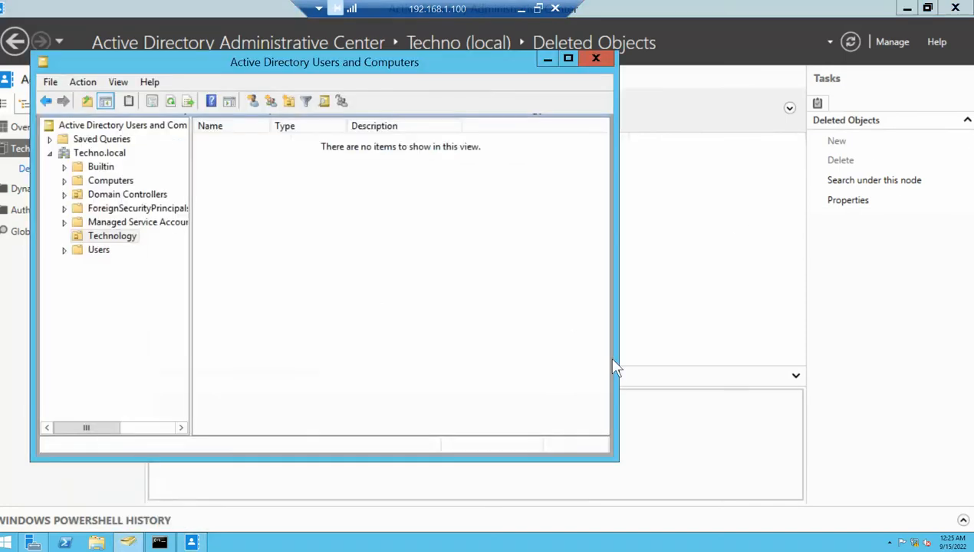
{"action": "left_click", "coordinate": [569, 61]}
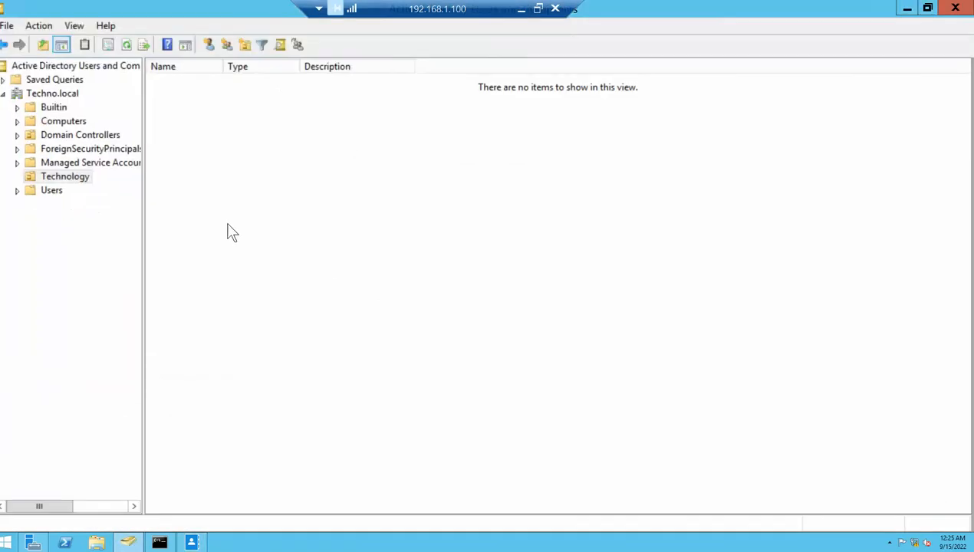
{"action": "left_click", "coordinate": [54, 95]}
{"action": "right_click", "coordinate": [52, 92]}
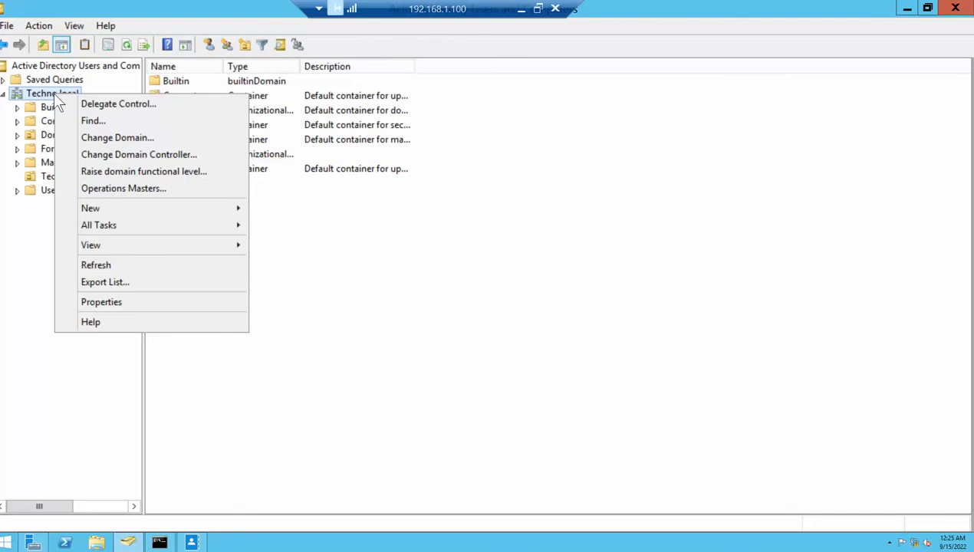
{"action": "left_click", "coordinate": [91, 267]}
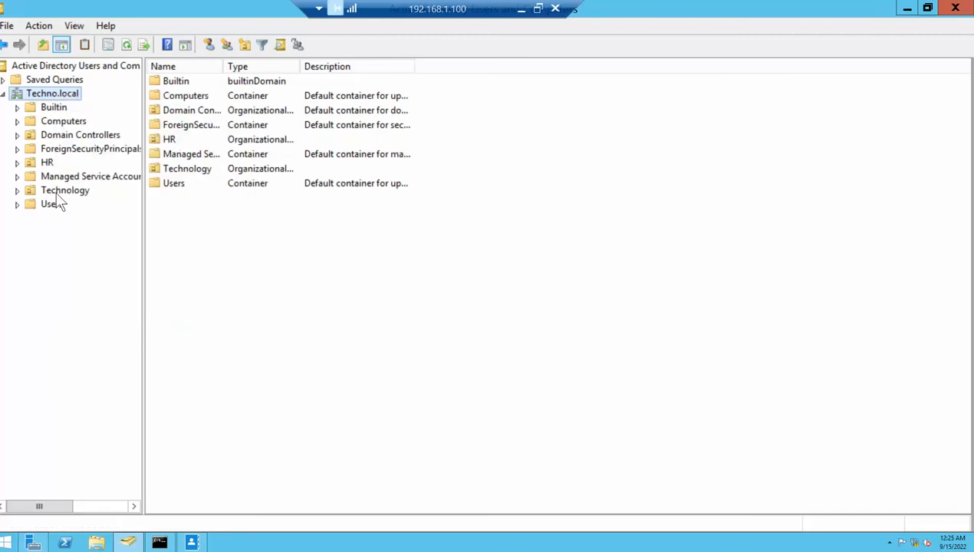
Verify Technology's five users and HR's users a and cat, then minimize the remote session
{"action": "left_click", "coordinate": [61, 191]}
{"action": "left_click", "coordinate": [269, 271]}
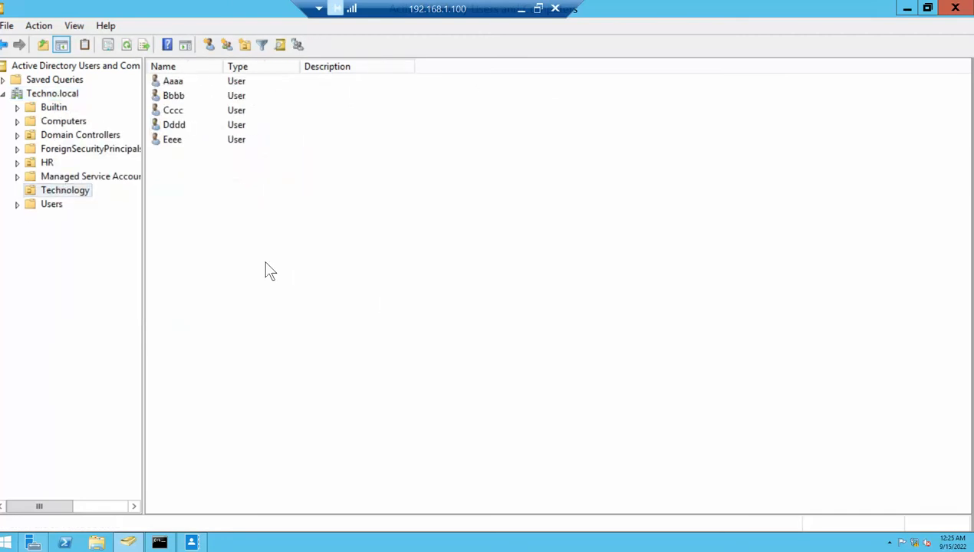
{"action": "left_click_drag", "start_coordinate": [264, 261], "coordinate": [153, 75]}
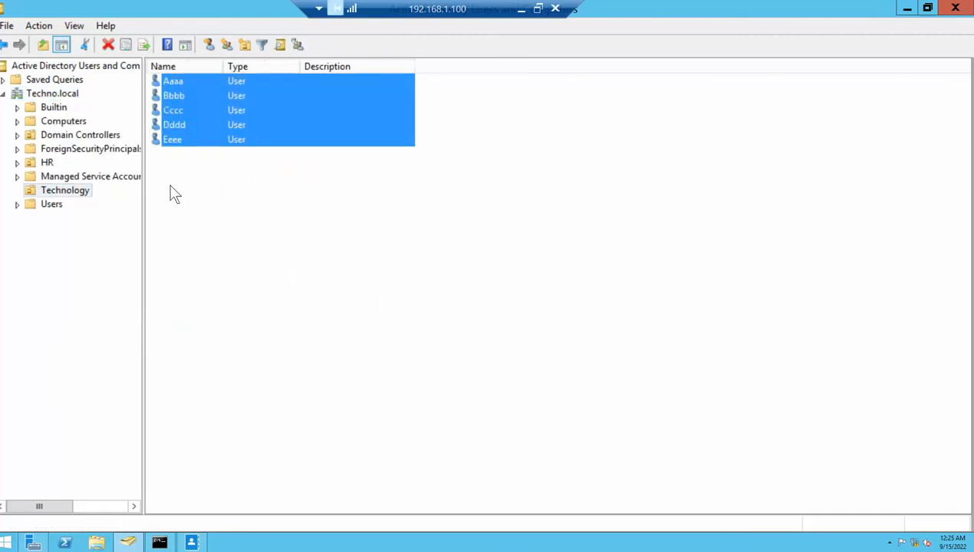
{"action": "left_click", "coordinate": [47, 162]}
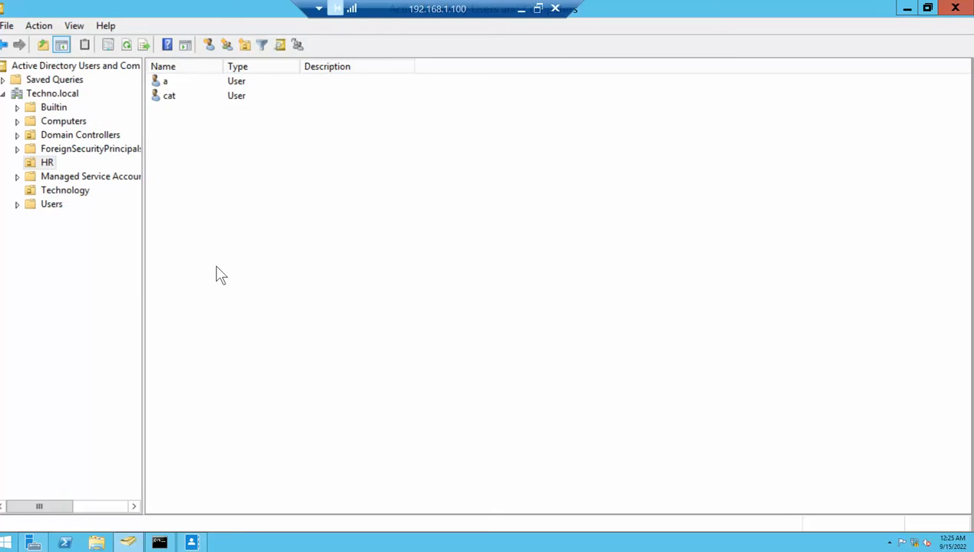
{"action": "left_click", "coordinate": [521, 10]}
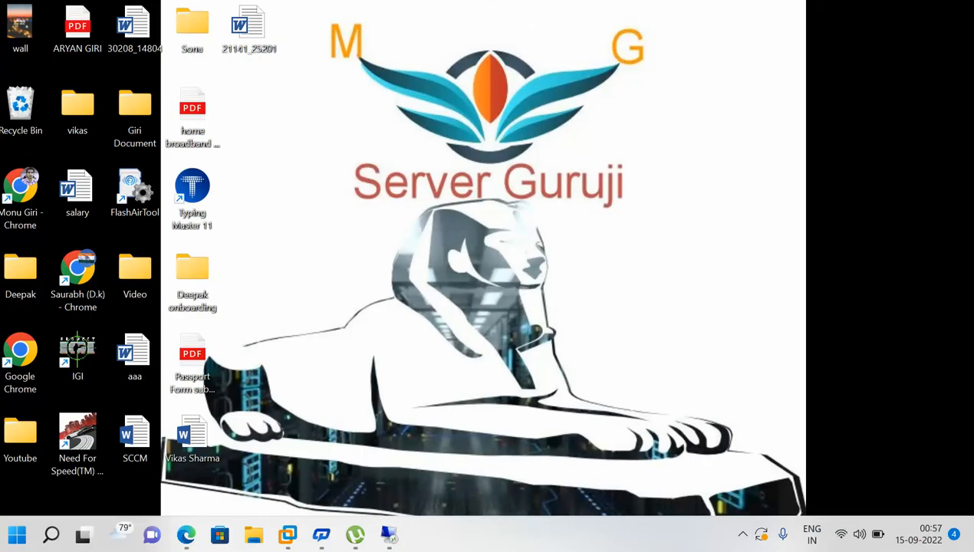
{"action": "left_click", "coordinate": [743, 536]}
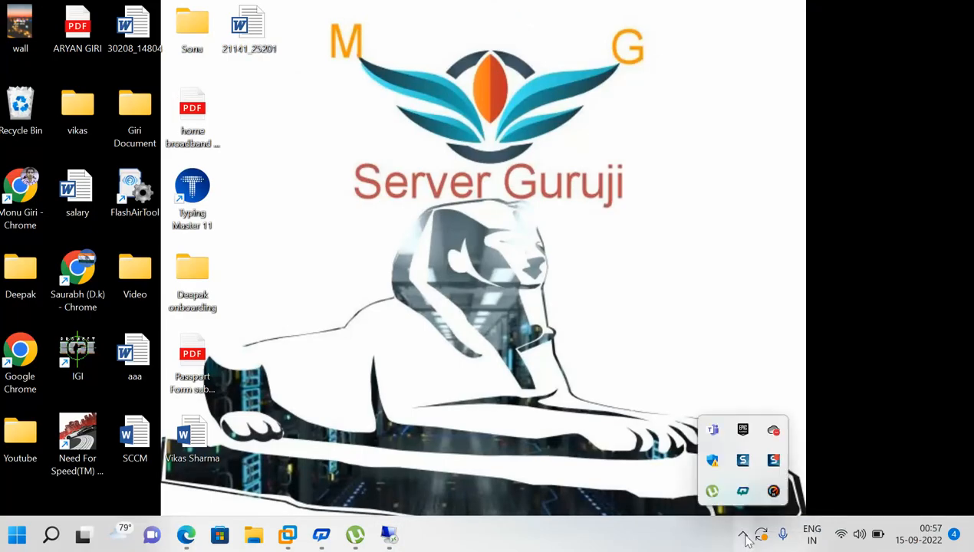